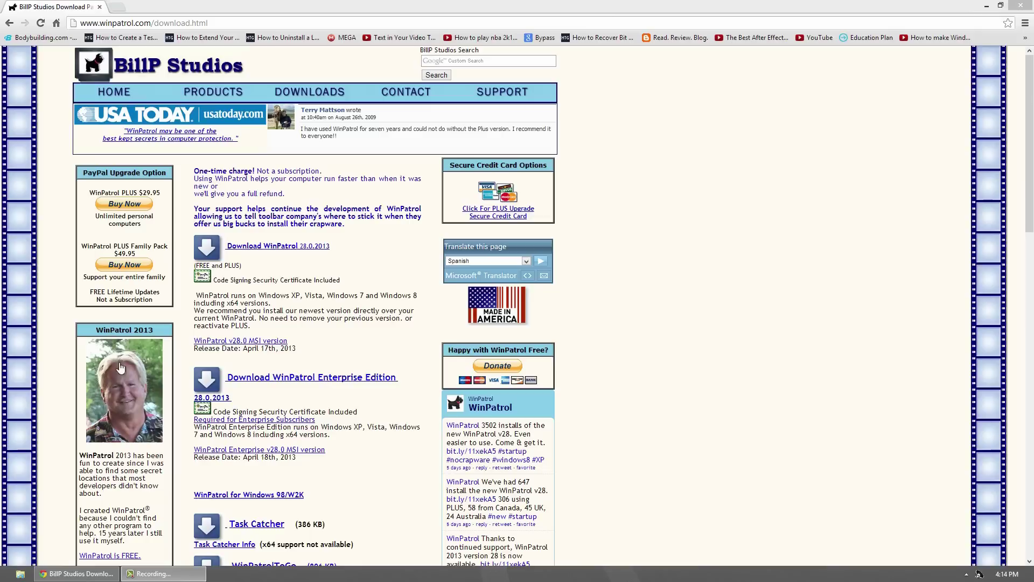
- Start downloading the WinPatrol 28.0.2013 installer from the BillP Studios download page
{"action": "left_click", "coordinate": [243, 247]}
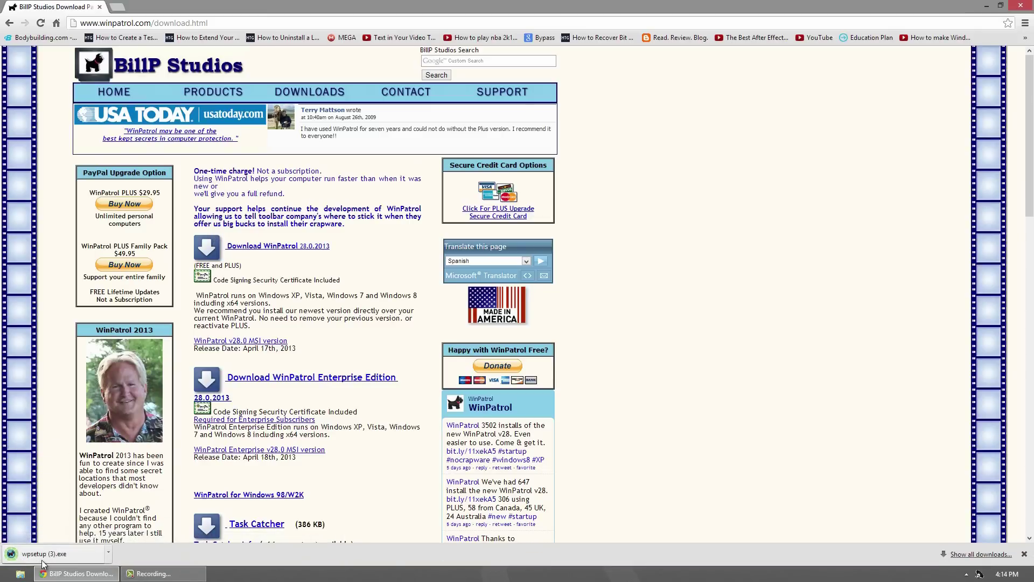
- Run wpsetup.exe, accept the licence, skip registration and install WinPatrol 2013 to the default folder
{"action": "left_click", "coordinate": [40, 554]}
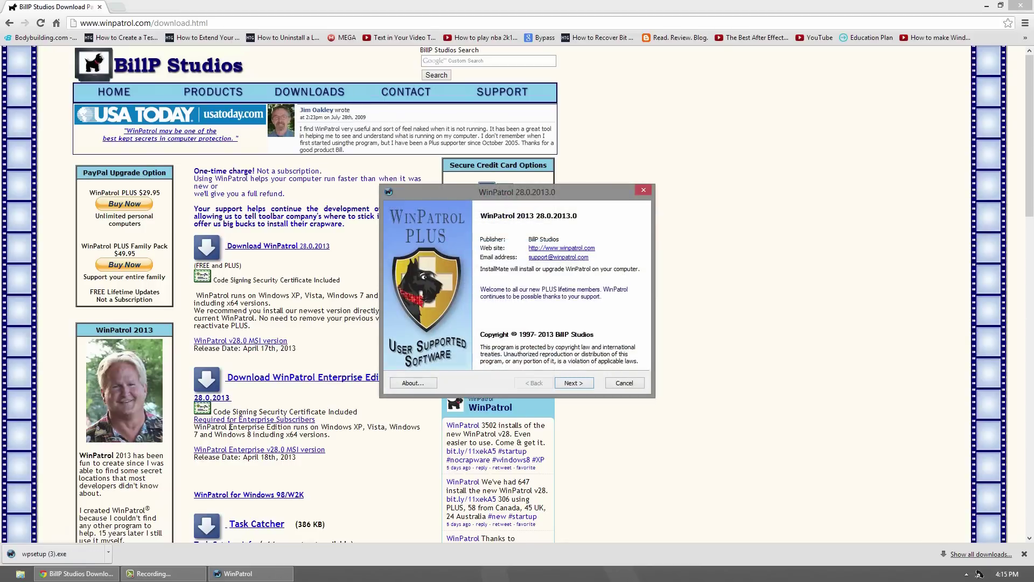
{"action": "left_click", "coordinate": [980, 7]}
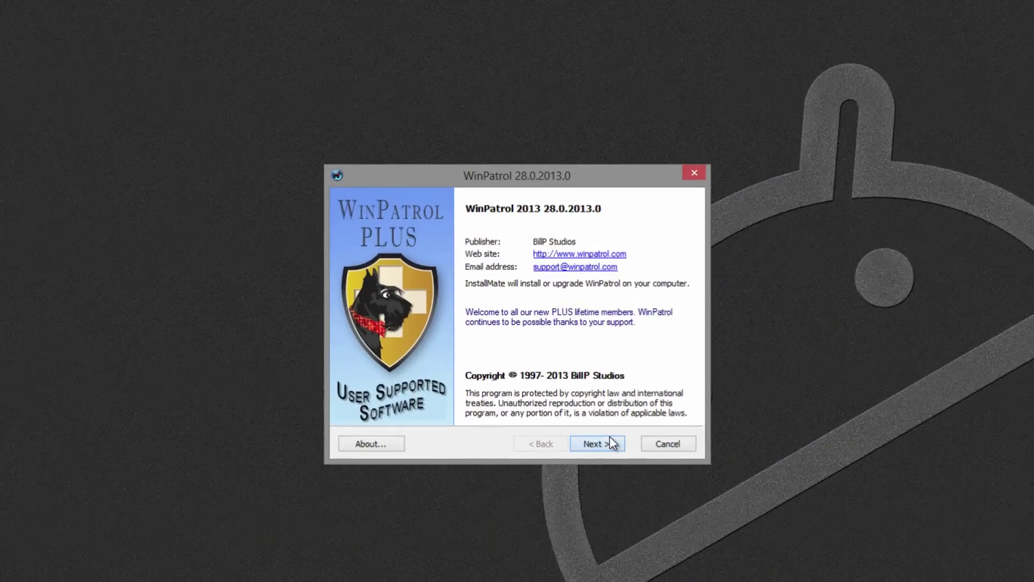
{"action": "left_click", "coordinate": [610, 437]}
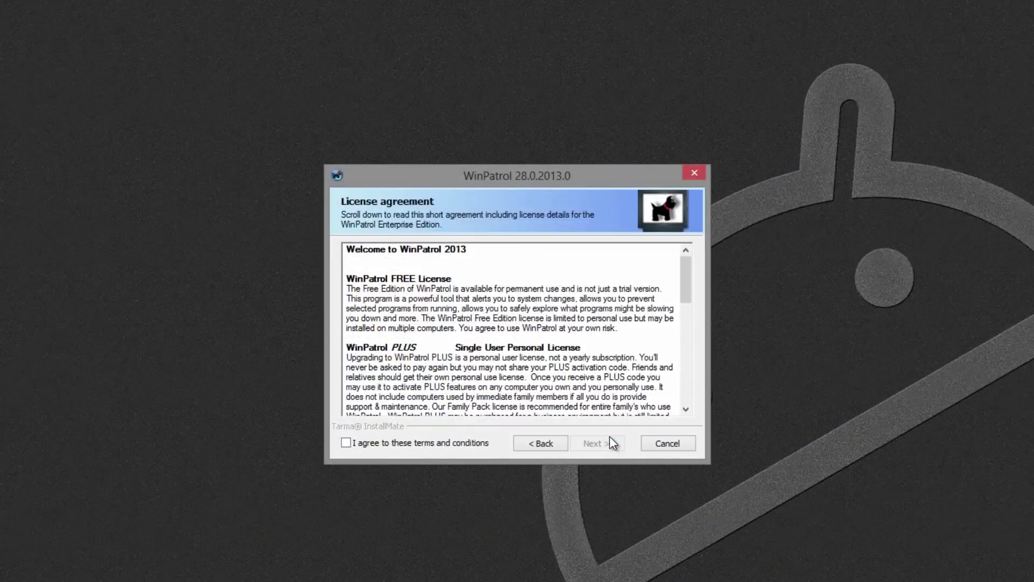
{"action": "left_click", "coordinate": [418, 443]}
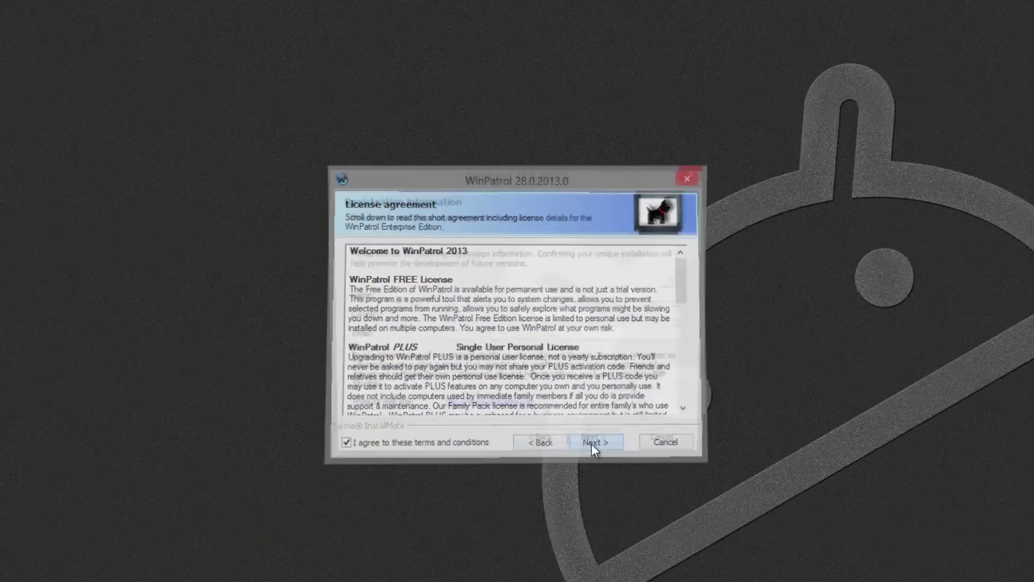
{"action": "left_click", "coordinate": [592, 444]}
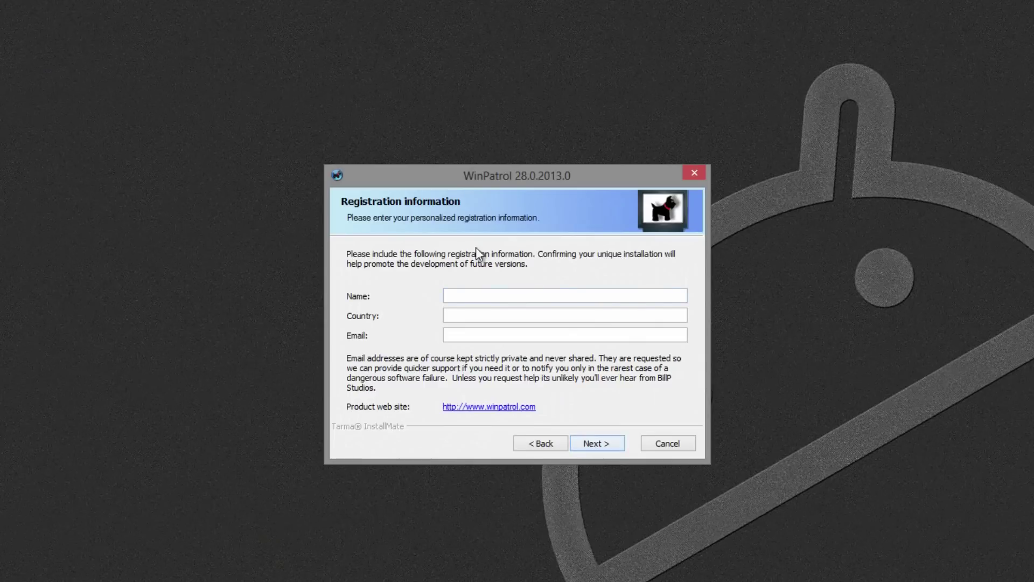
{"action": "left_click", "coordinate": [587, 440]}
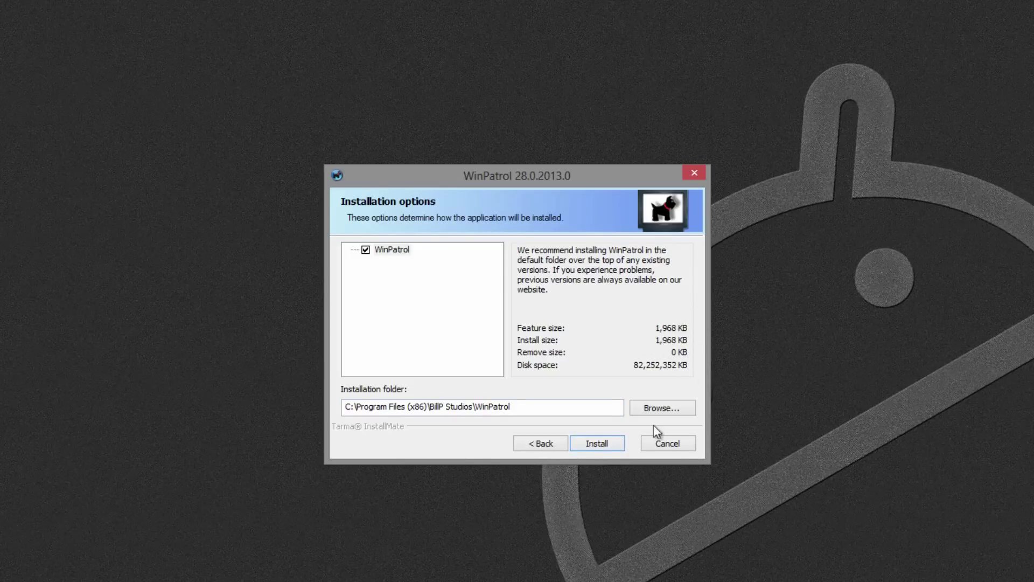
{"action": "left_click", "coordinate": [604, 438]}
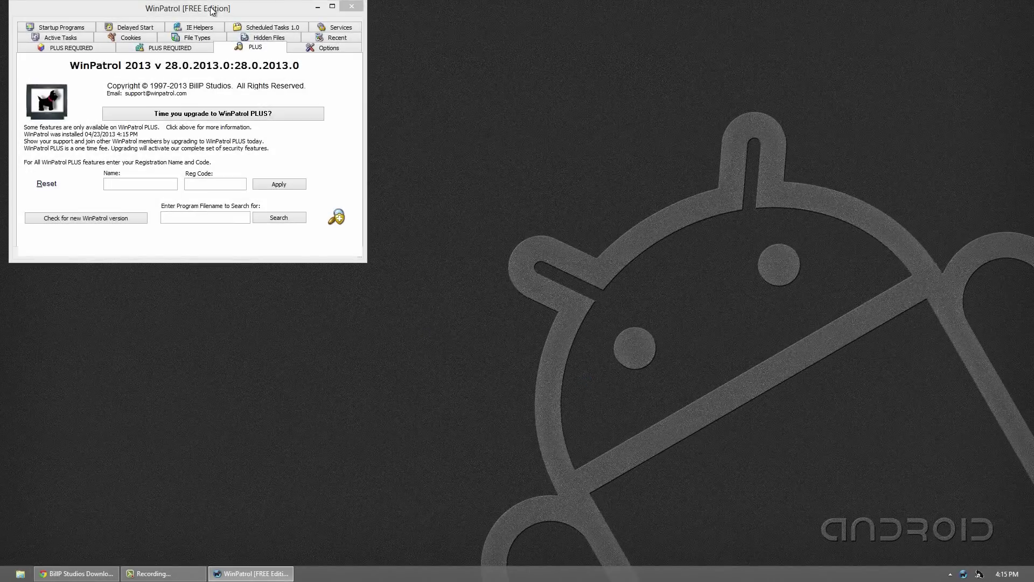
- Maximise WinPatrol and show the Startup Programs list of 21 auto-run entries
{"action": "left_click", "coordinate": [333, 7]}
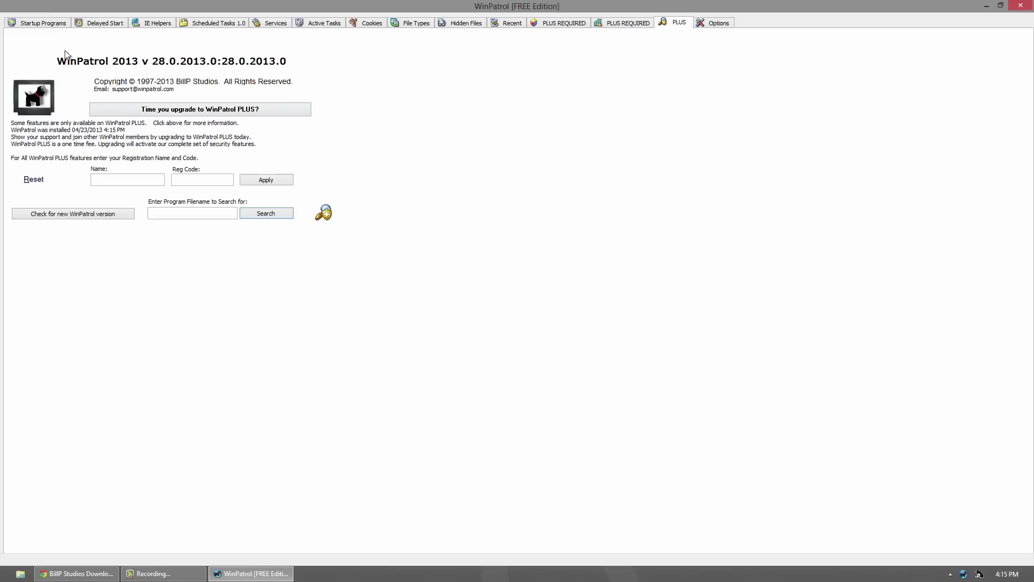
{"action": "left_click", "coordinate": [43, 24]}
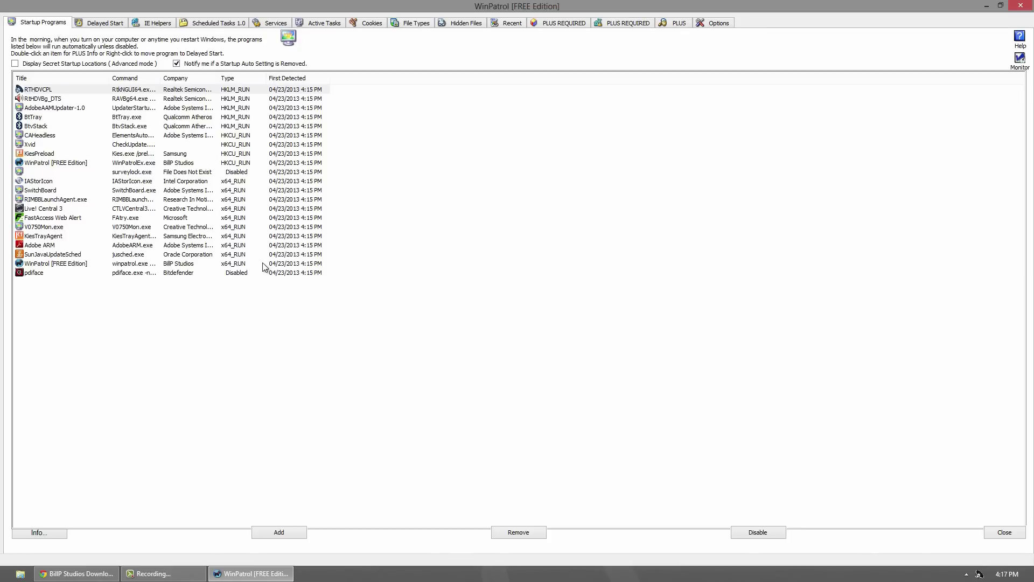
{"action": "left_click", "coordinate": [169, 272]}
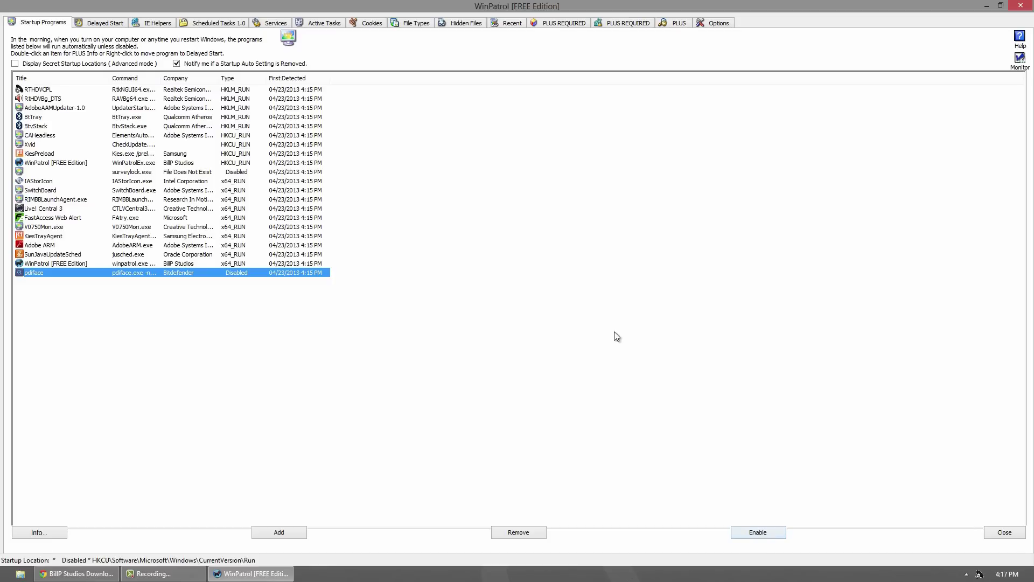
{"action": "left_click", "coordinate": [758, 532]}
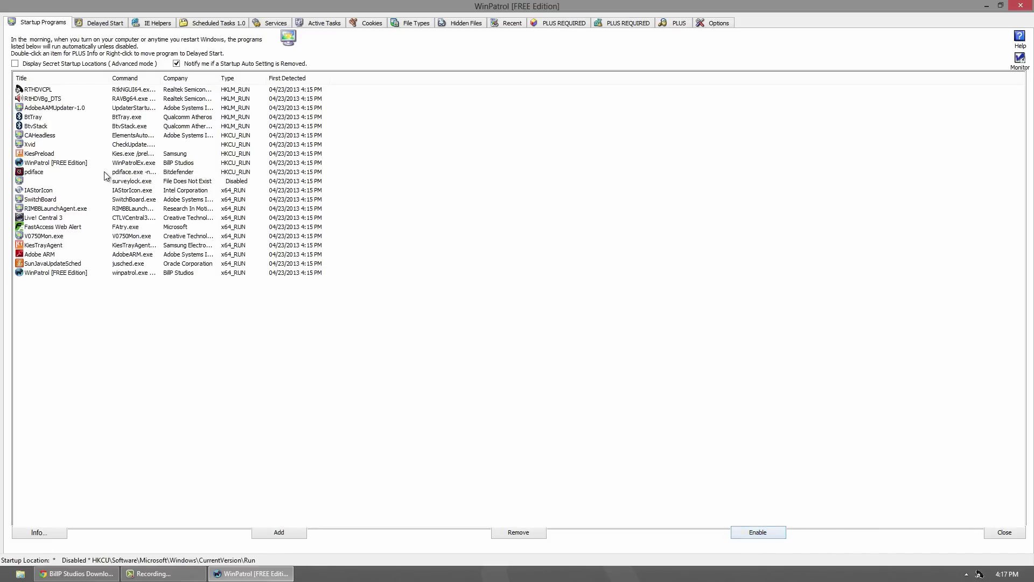
{"action": "left_click", "coordinate": [104, 172]}
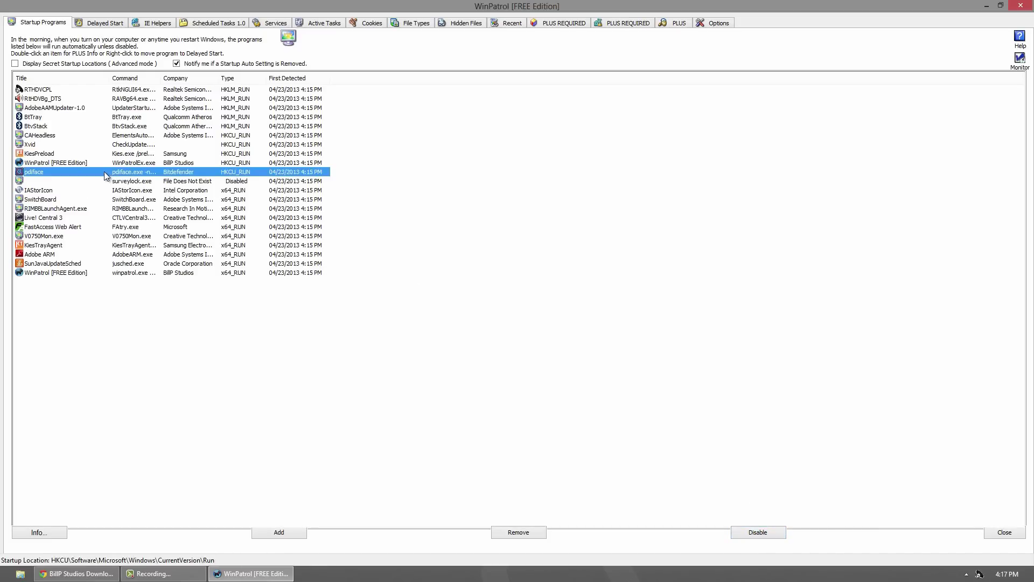
{"action": "left_click", "coordinate": [760, 533]}
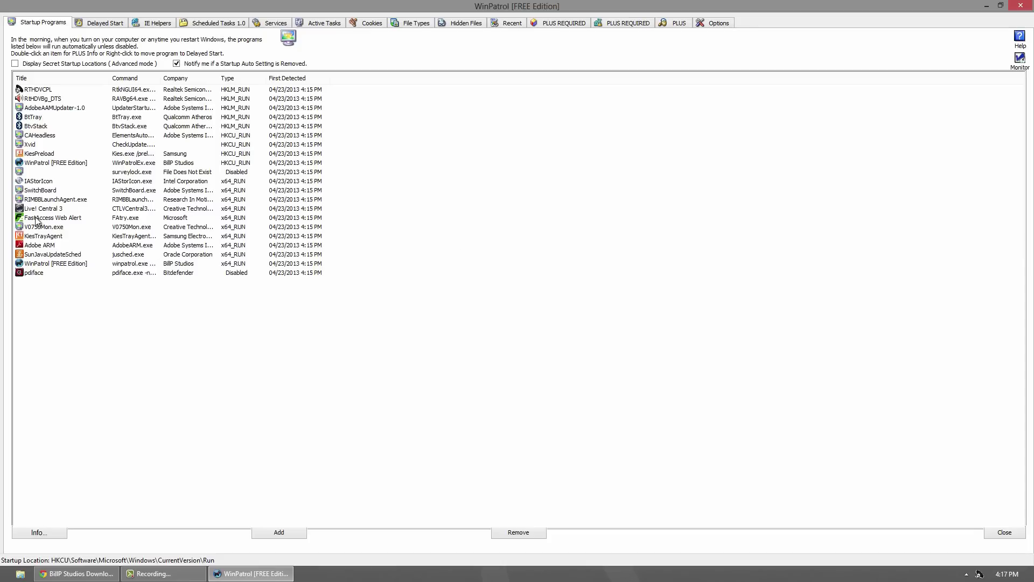
{"action": "right_click", "coordinate": [55, 165]}
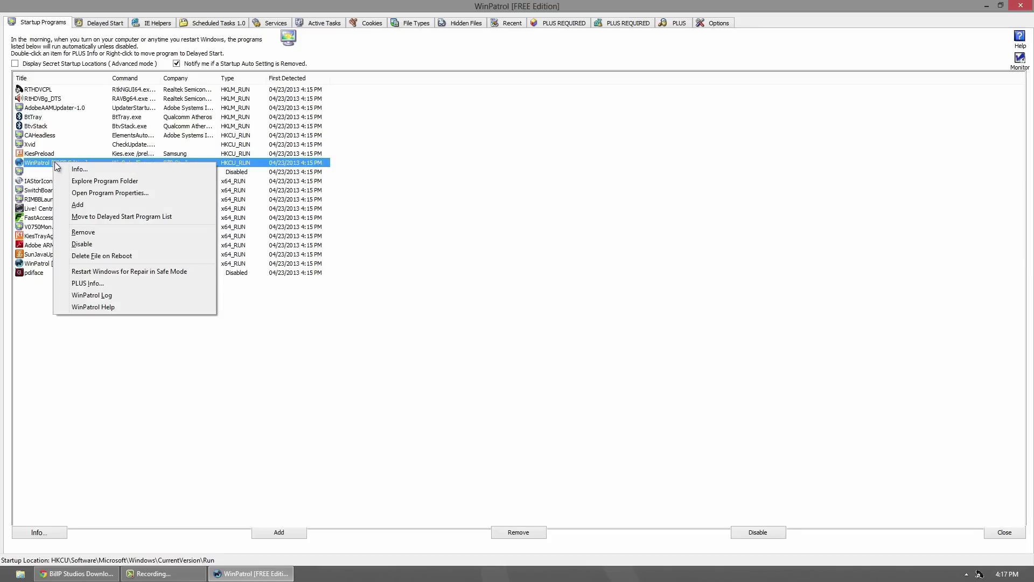
{"action": "left_click", "coordinate": [80, 168]}
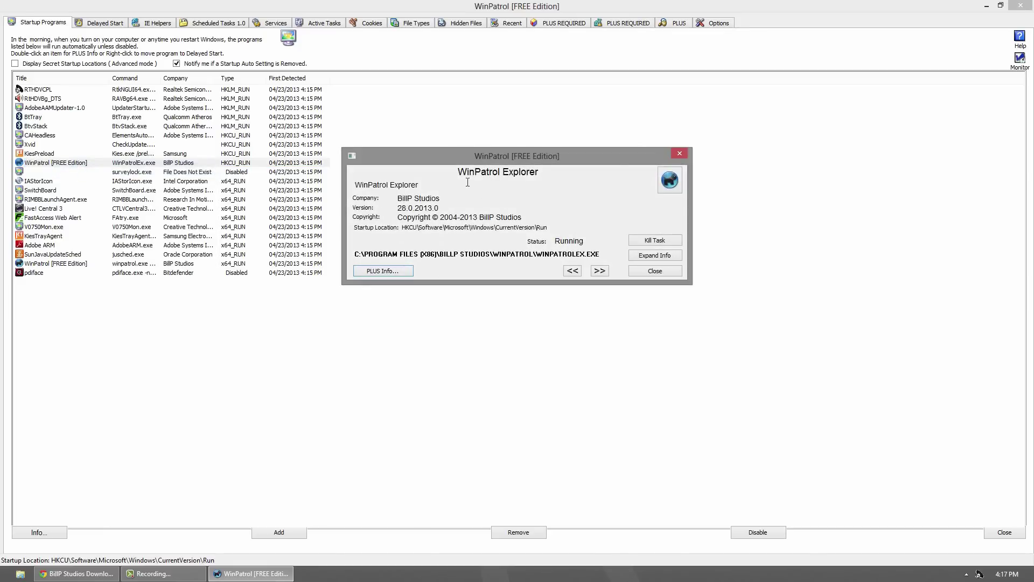
{"action": "left_click", "coordinate": [655, 255]}
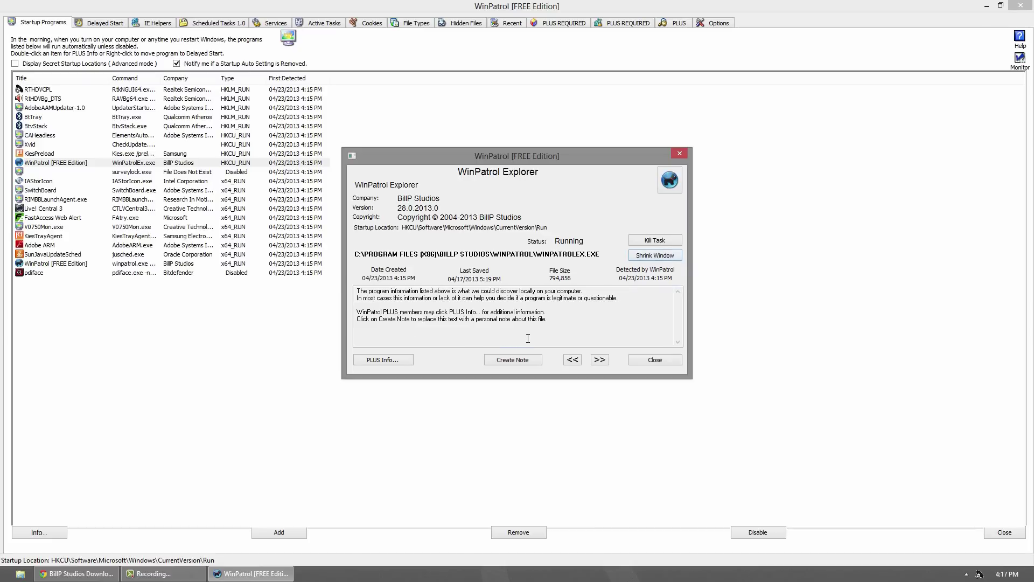
{"action": "left_click", "coordinate": [501, 360]}
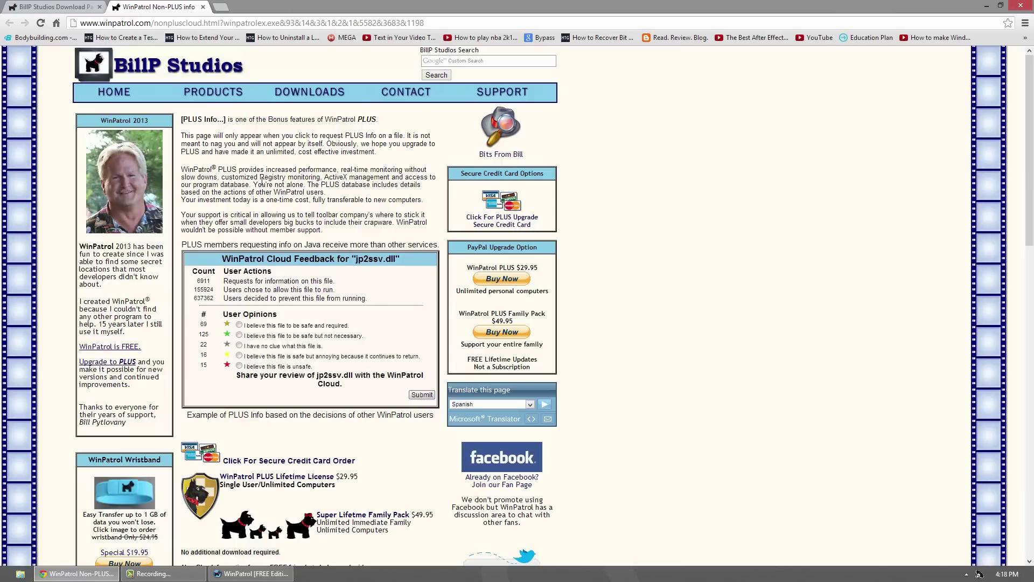
{"action": "left_click", "coordinate": [203, 6]}
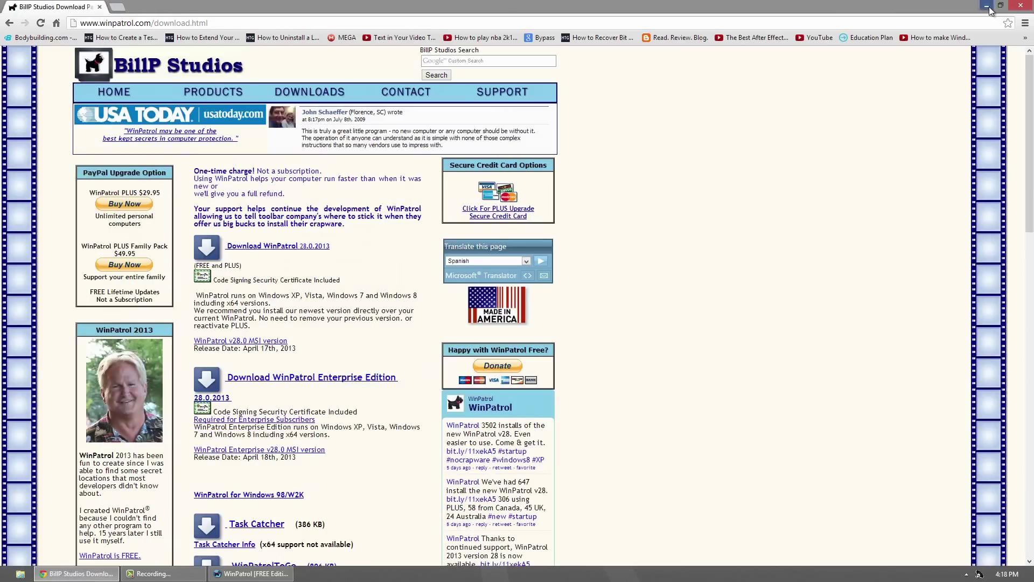
{"action": "left_click", "coordinate": [989, 8]}
{"action": "left_click", "coordinate": [665, 357]}
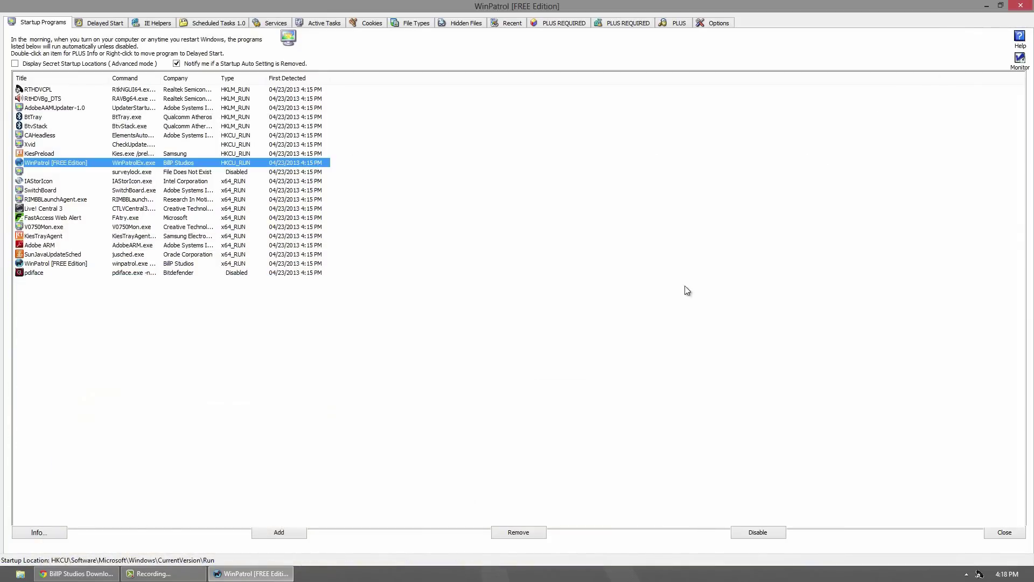
{"action": "left_click", "coordinate": [113, 23]}
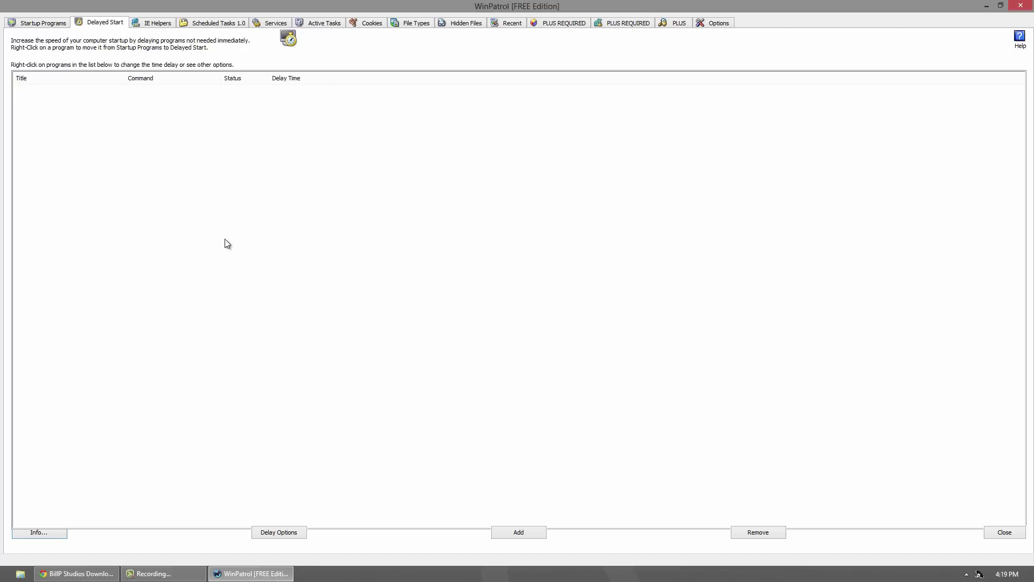
- Start adding a program to the Delayed Start list via Add New Startup Program
{"action": "left_click", "coordinate": [512, 536]}
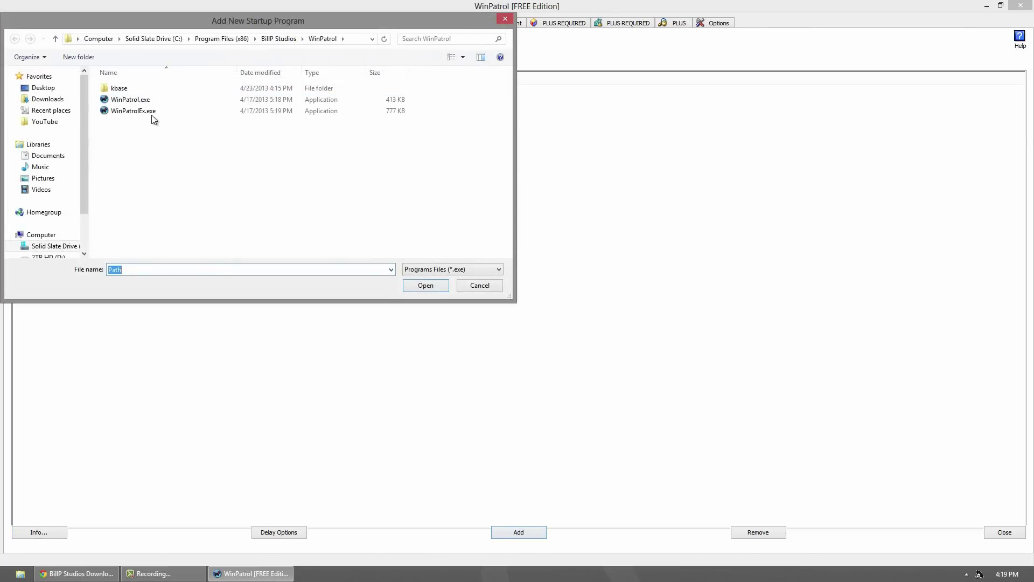
- Add WinPatrolEx.exe to the Delayed Start list, starting only for the current user
{"action": "left_click", "coordinate": [150, 111]}
{"action": "double_click", "coordinate": [150, 111]}
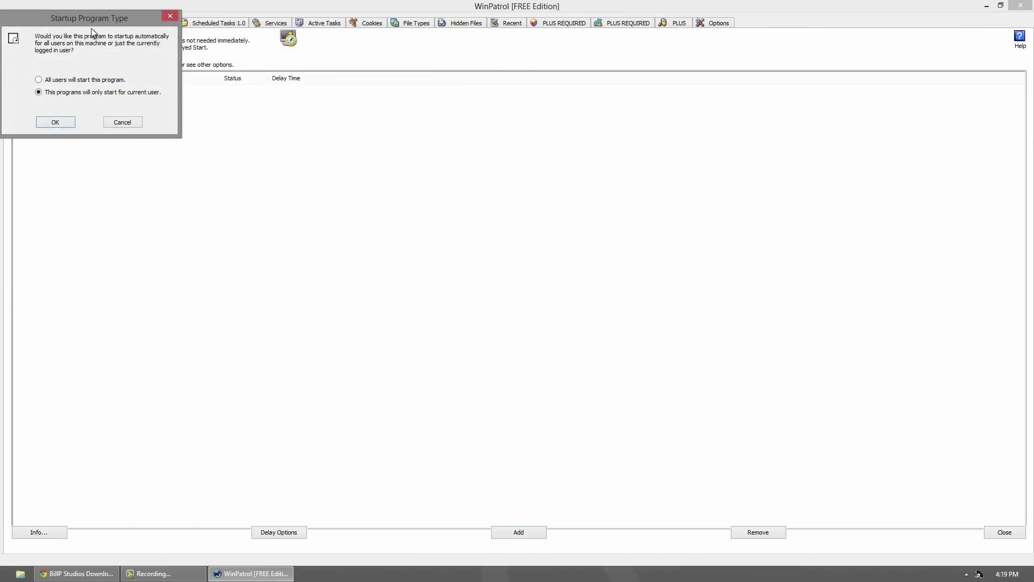
{"action": "left_click_drag", "start_coordinate": [93, 21], "coordinate": [215, 97]}
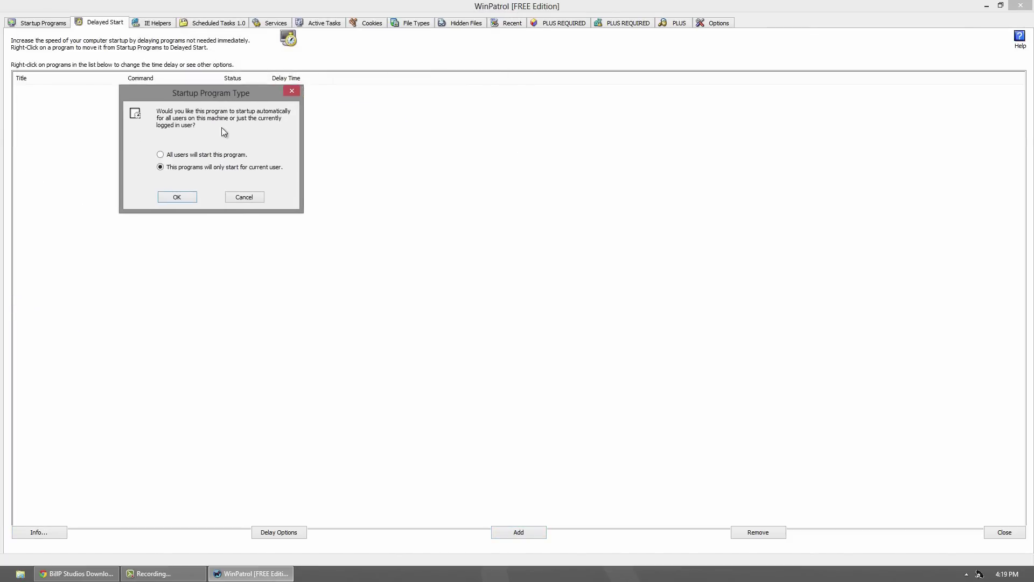
{"action": "left_click", "coordinate": [177, 197]}
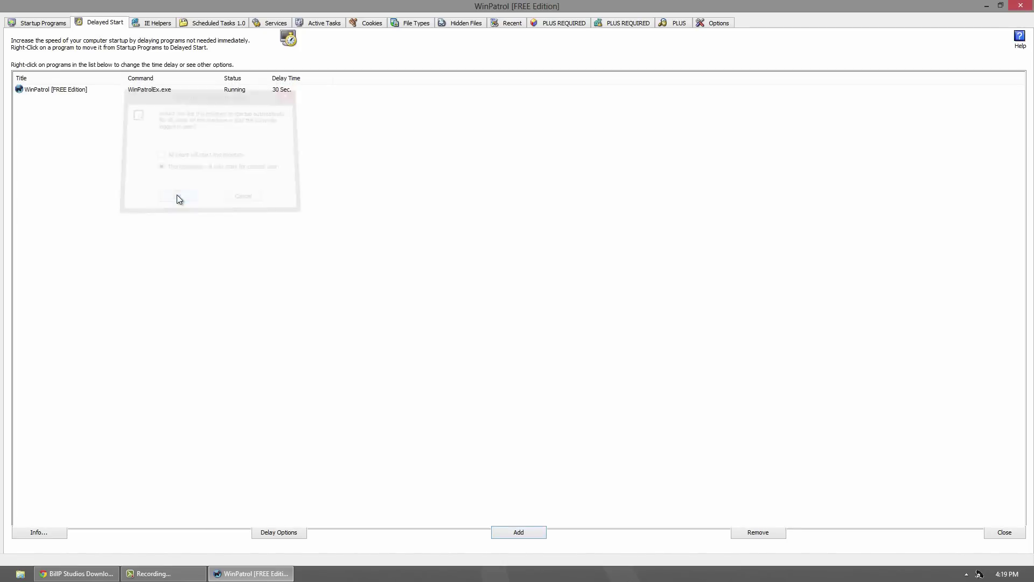
- Try delay options of 30 minutes, normal window, run as administrator, then close without applying
{"action": "right_click", "coordinate": [72, 93]}
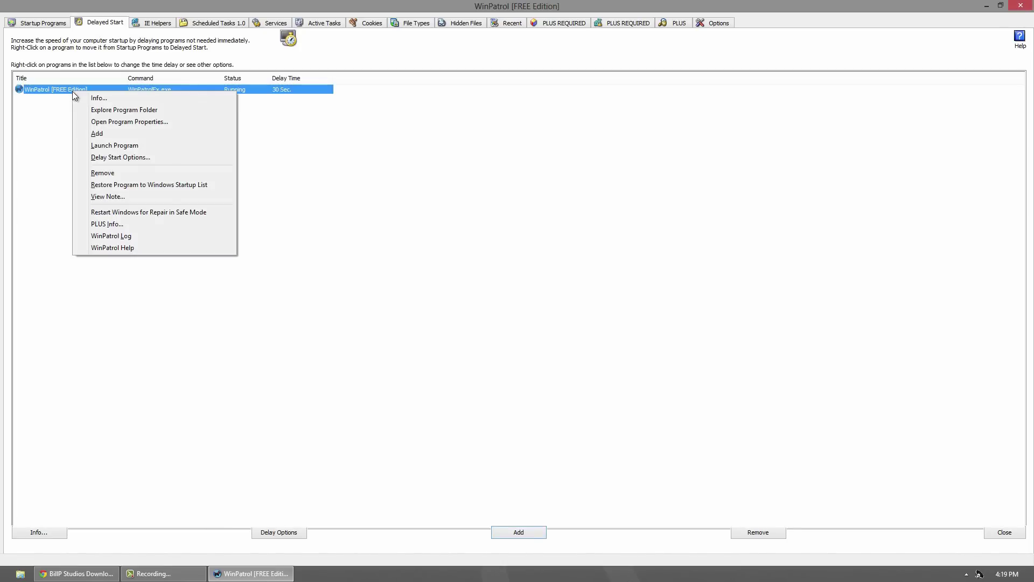
{"action": "left_click", "coordinate": [123, 157]}
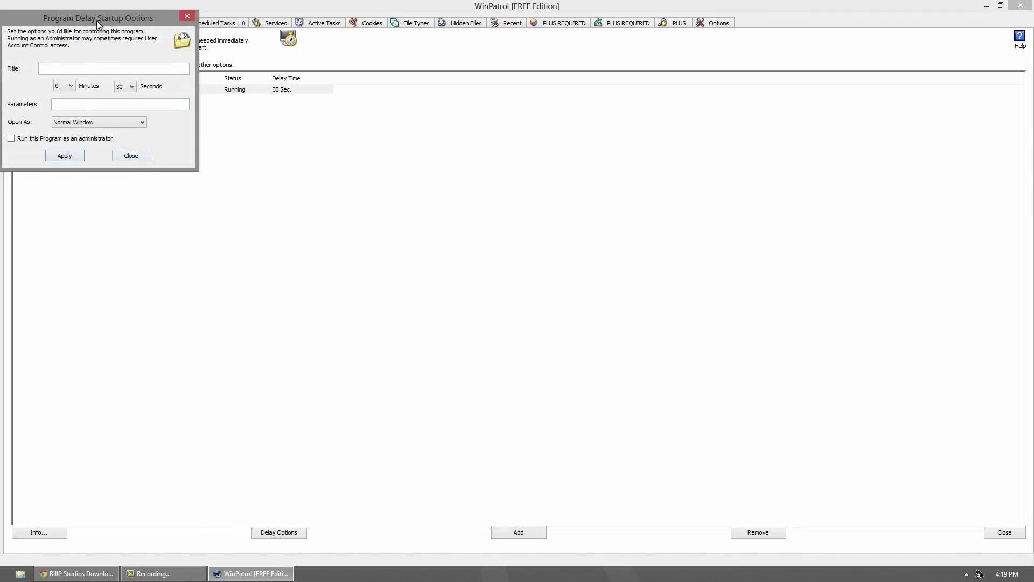
{"action": "left_click_drag", "start_coordinate": [97, 22], "coordinate": [380, 145]}
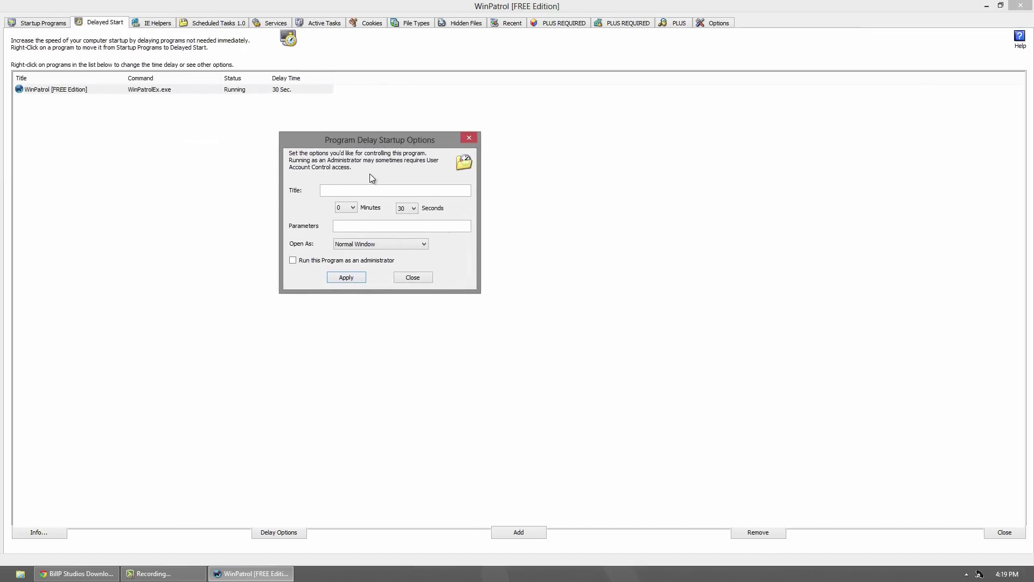
{"action": "left_click", "coordinate": [353, 208]}
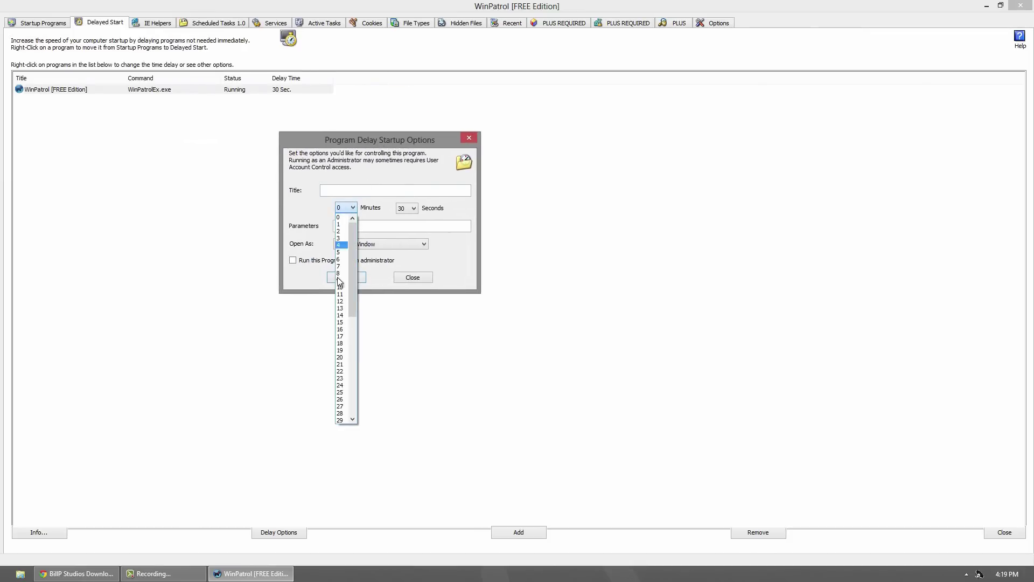
{"action": "left_click", "coordinate": [353, 419]}
{"action": "left_click", "coordinate": [340, 418]}
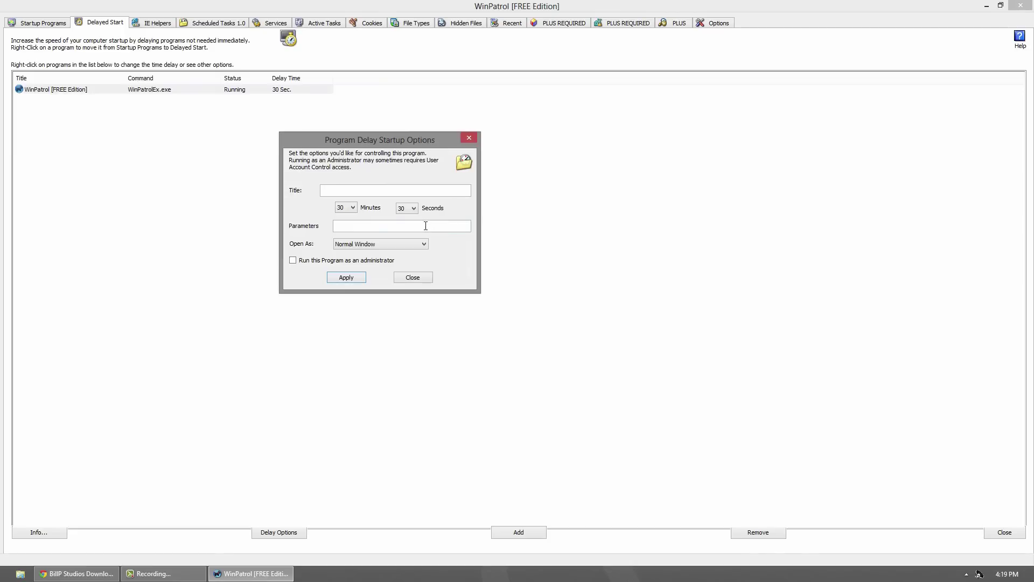
{"action": "left_click", "coordinate": [413, 243]}
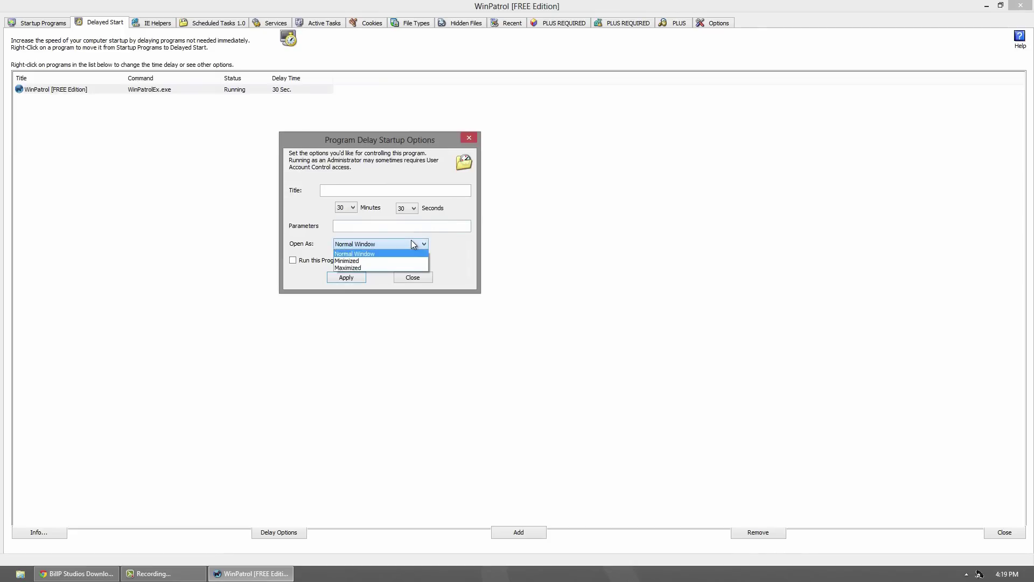
{"action": "left_click", "coordinate": [412, 243]}
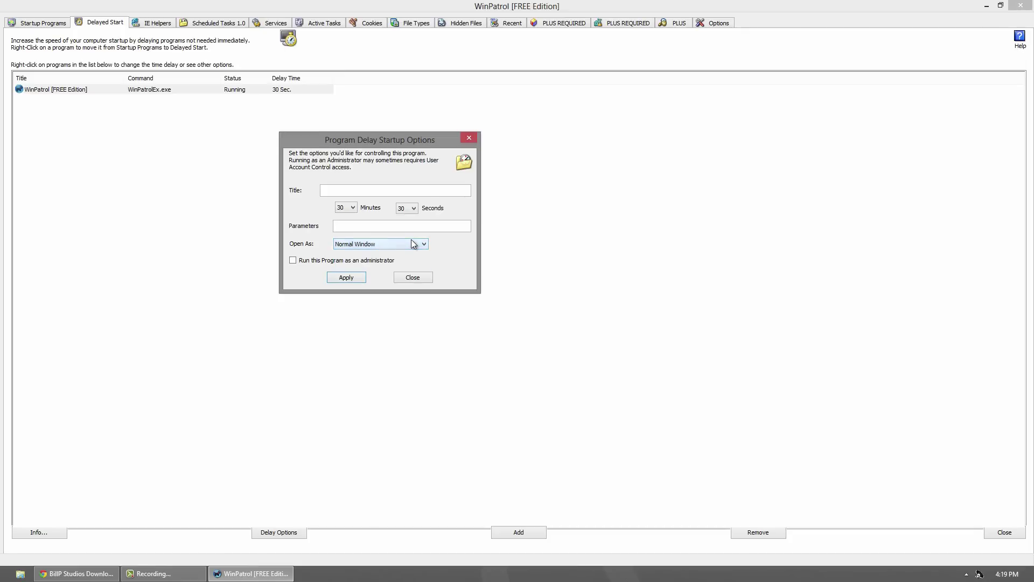
{"action": "left_click", "coordinate": [323, 263]}
{"action": "left_click", "coordinate": [470, 138]}
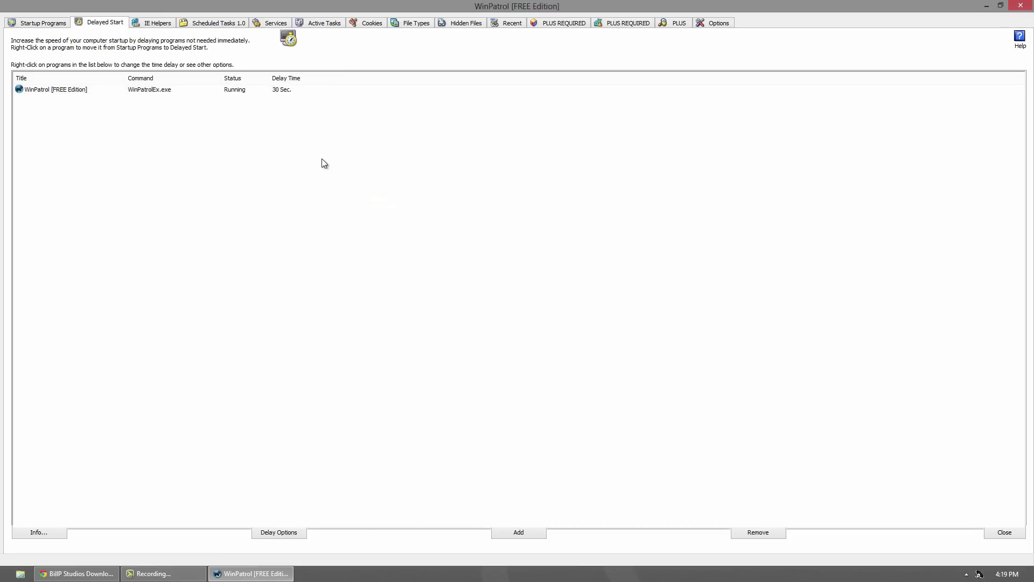
{"action": "right_click", "coordinate": [86, 90]}
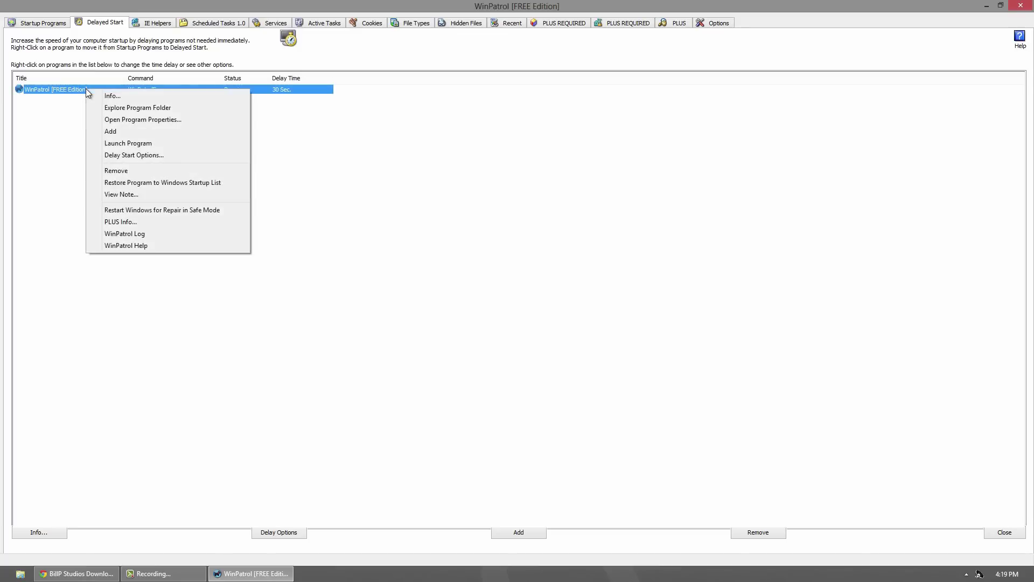
- Remove WinPatrol from Delayed Start back to normal startup, then browse the IE Helpers list
{"action": "left_click", "coordinate": [139, 171]}
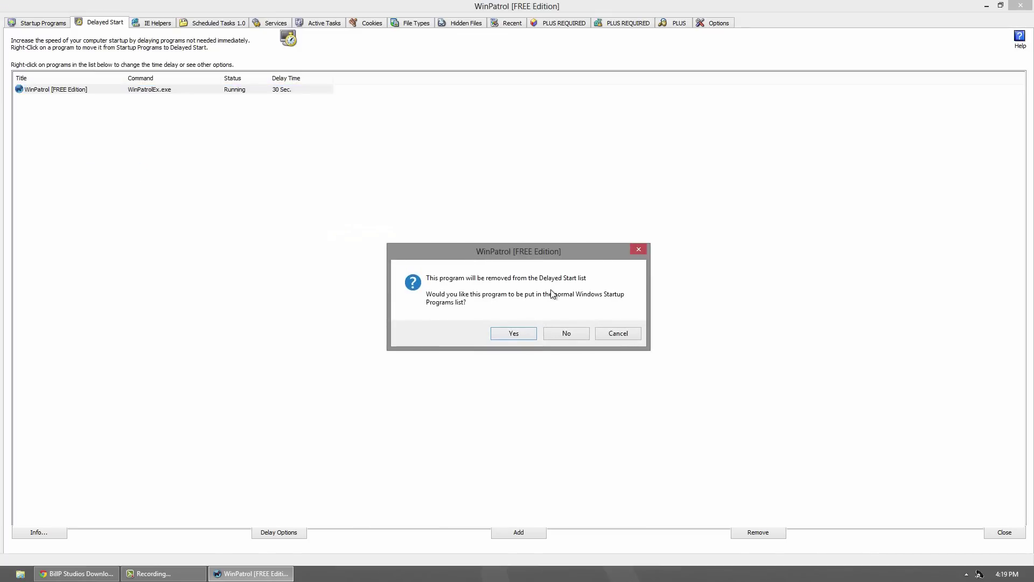
{"action": "left_click", "coordinate": [514, 333]}
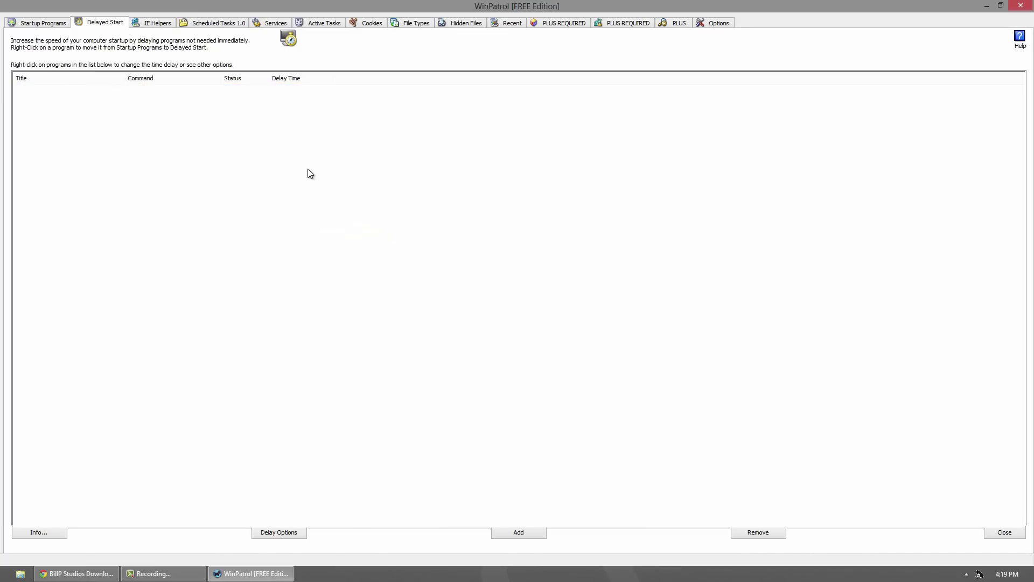
{"action": "left_click", "coordinate": [172, 23]}
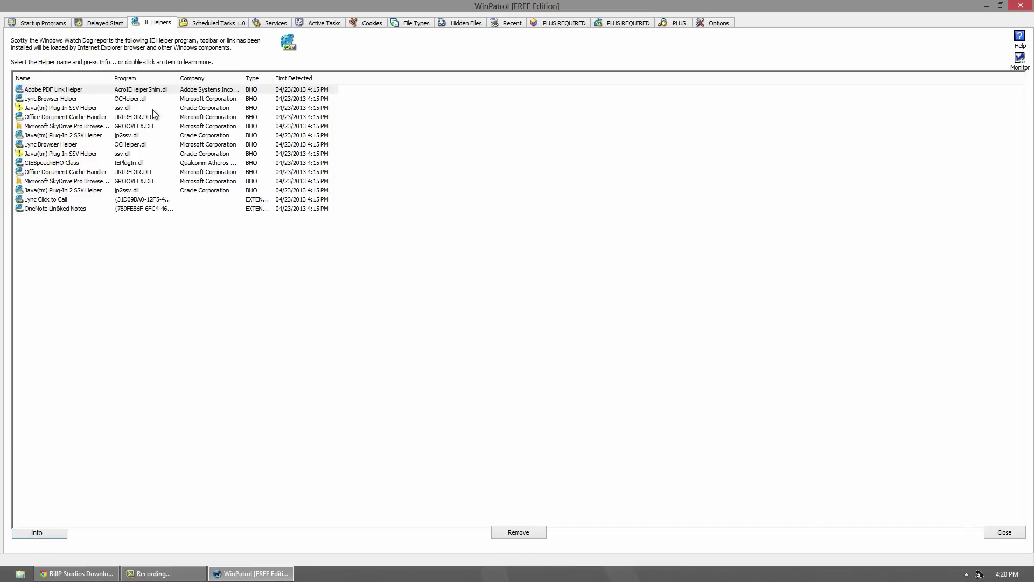
{"action": "left_click", "coordinate": [78, 144]}
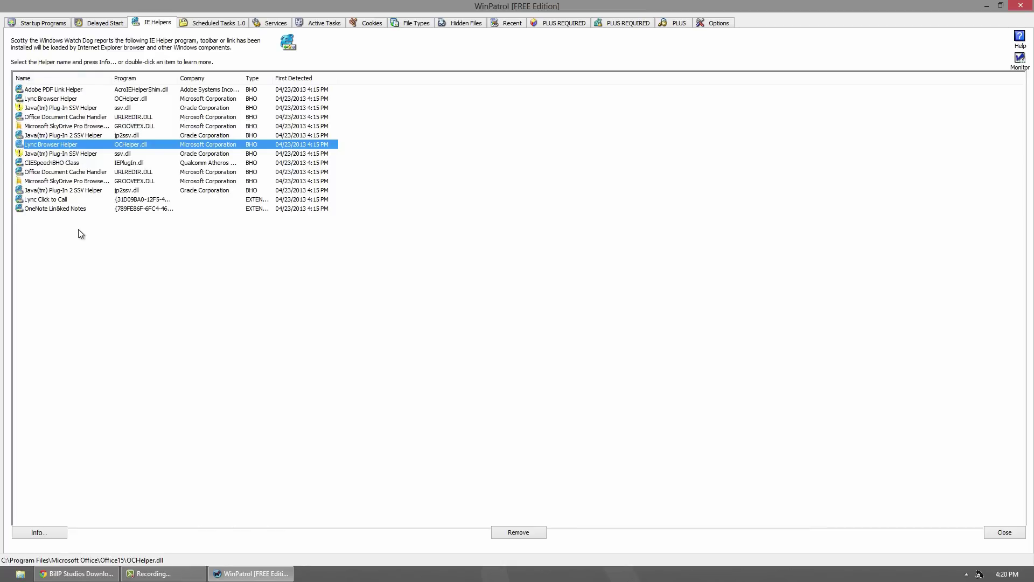
- Review the OneNote Linked Notes helper's info, then view the three scheduled tasks
{"action": "left_click", "coordinate": [79, 247]}
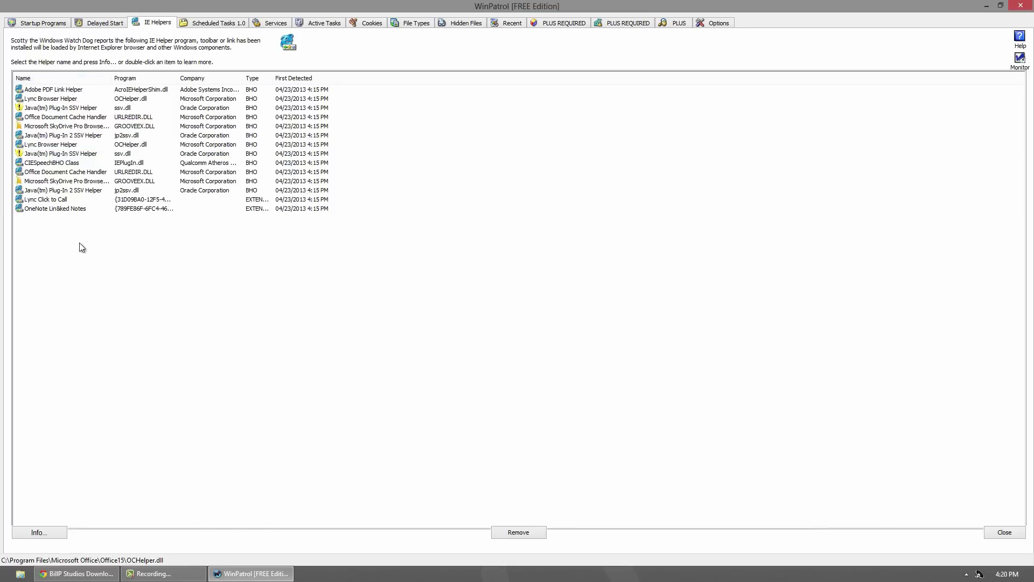
{"action": "left_click", "coordinate": [81, 209]}
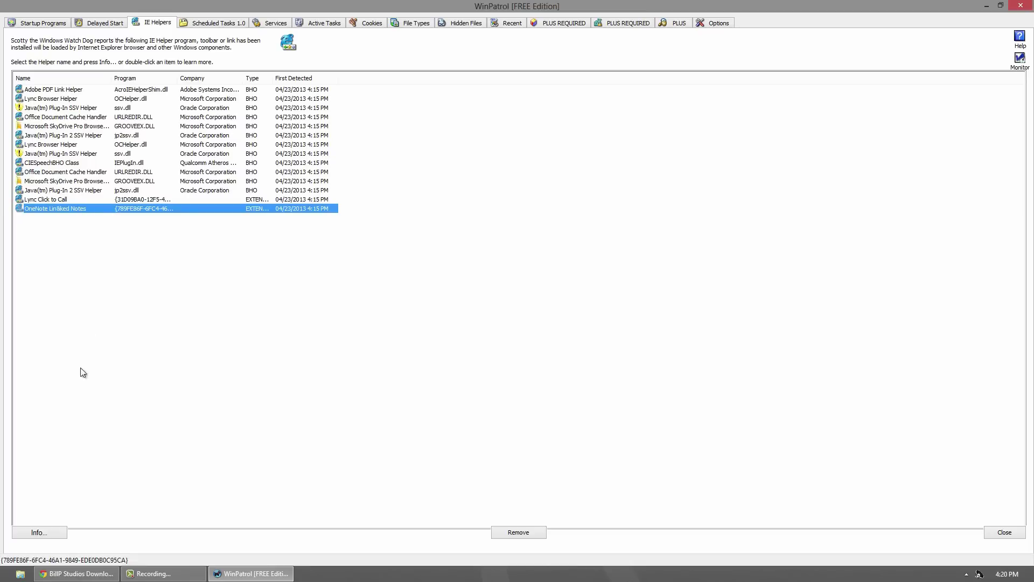
{"action": "left_click", "coordinate": [47, 536]}
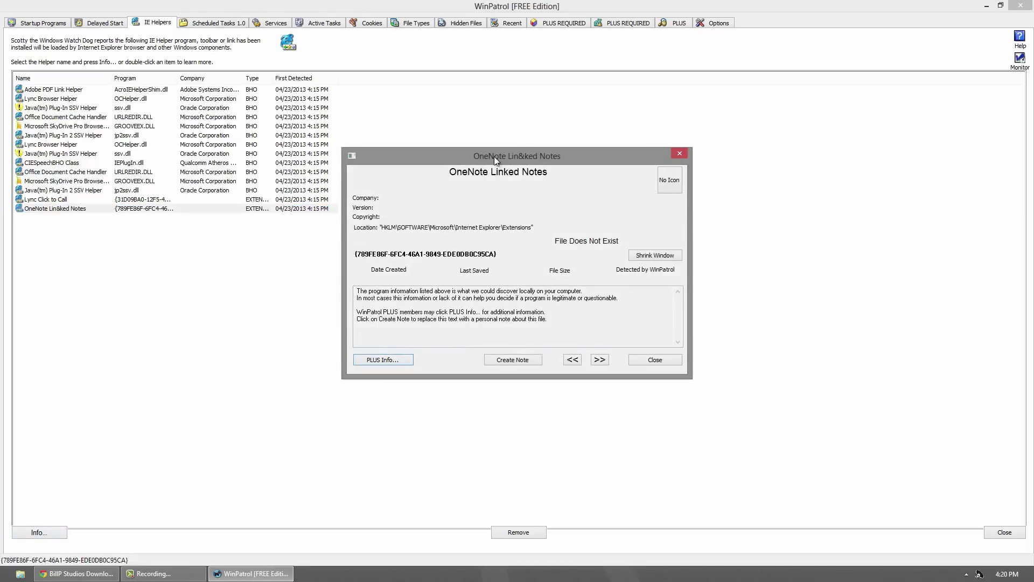
{"action": "left_click", "coordinate": [679, 153]}
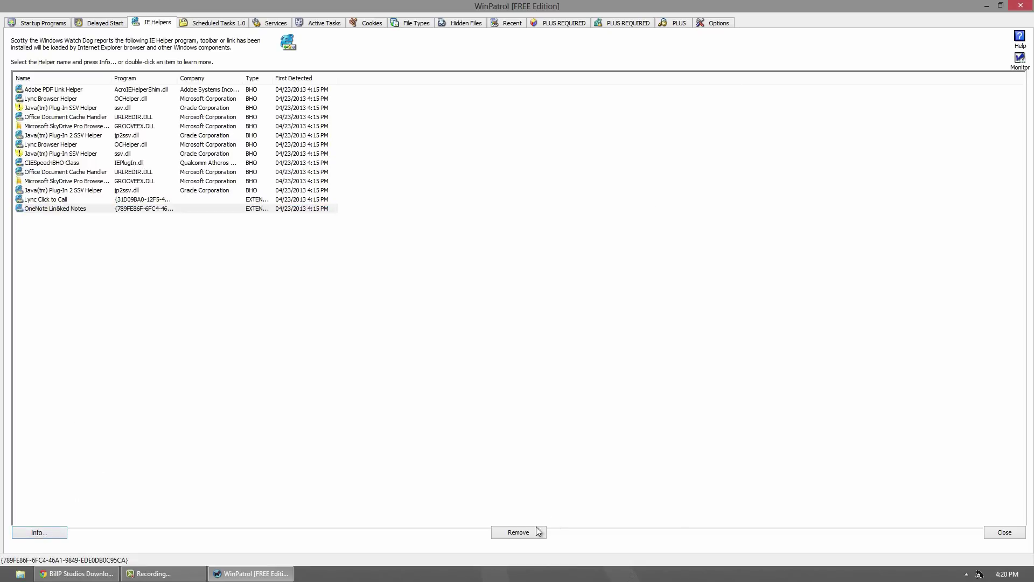
{"action": "left_click", "coordinate": [208, 23]}
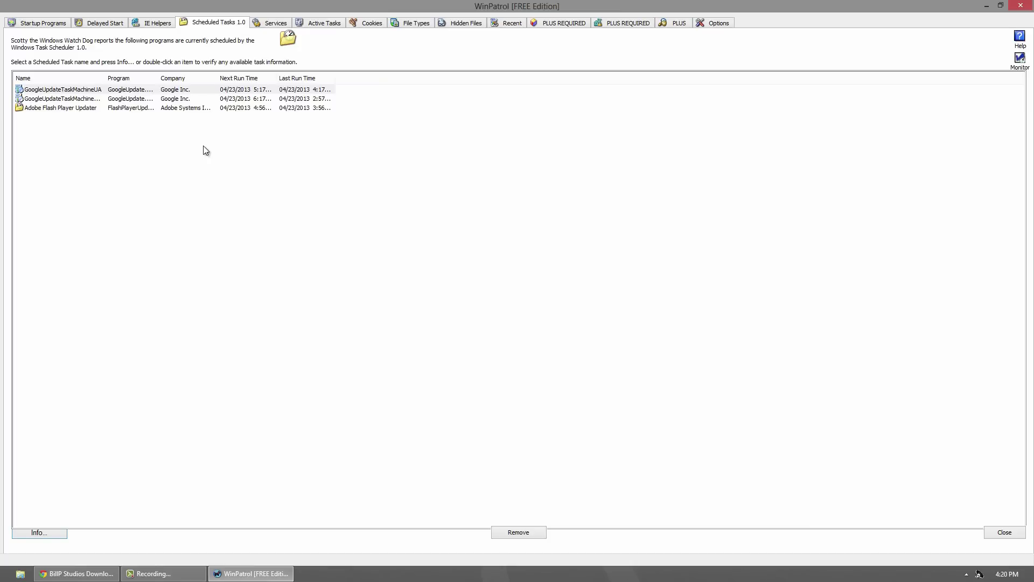
- Widen the Next and Last Run Time columns and check GOOGLEUPDATE.EXE's file properties
{"action": "left_click_drag", "start_coordinate": [276, 73], "coordinate": [437, 76]}
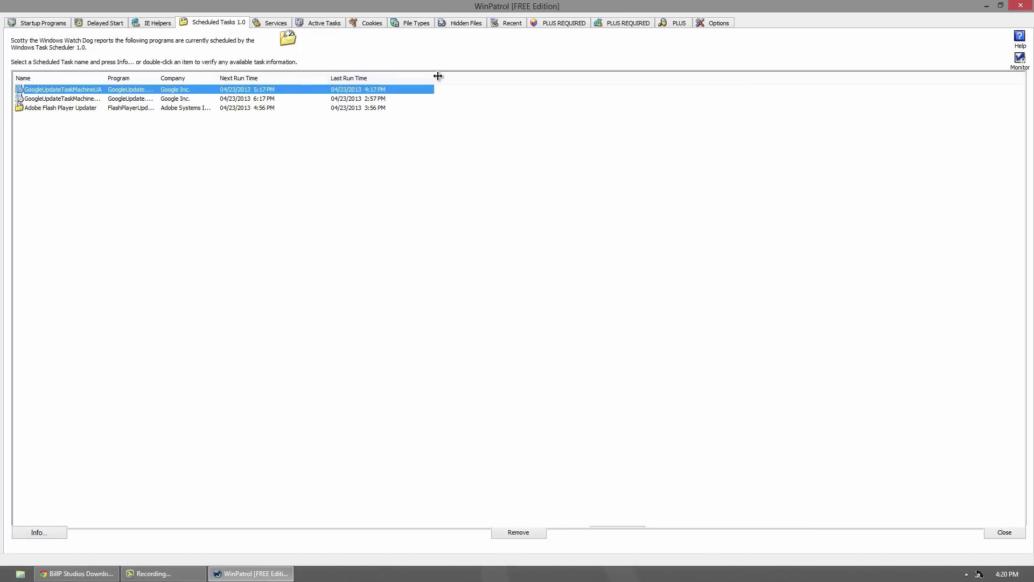
{"action": "left_click", "coordinate": [435, 171]}
{"action": "right_click", "coordinate": [160, 100]}
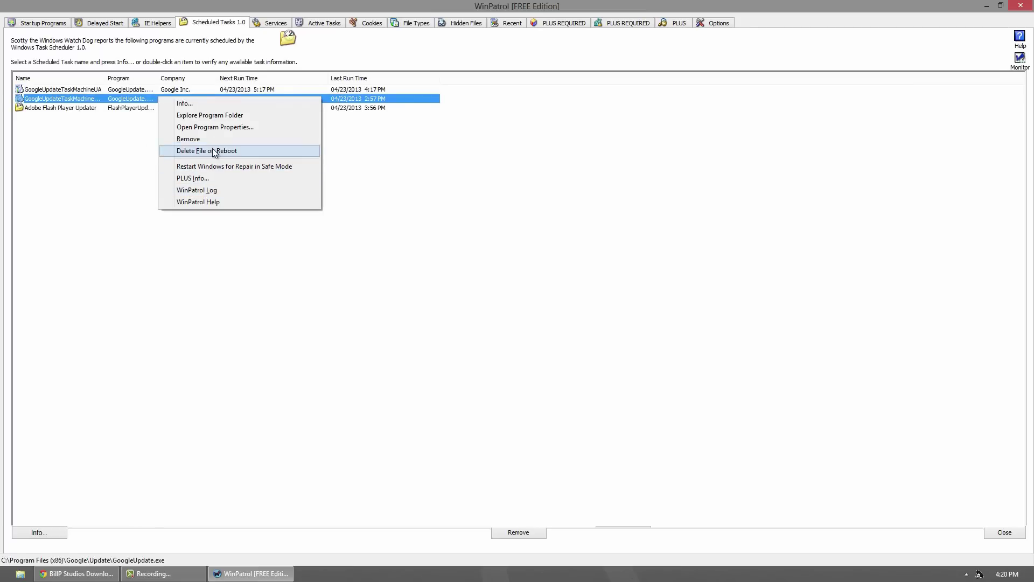
{"action": "left_click", "coordinate": [224, 127]}
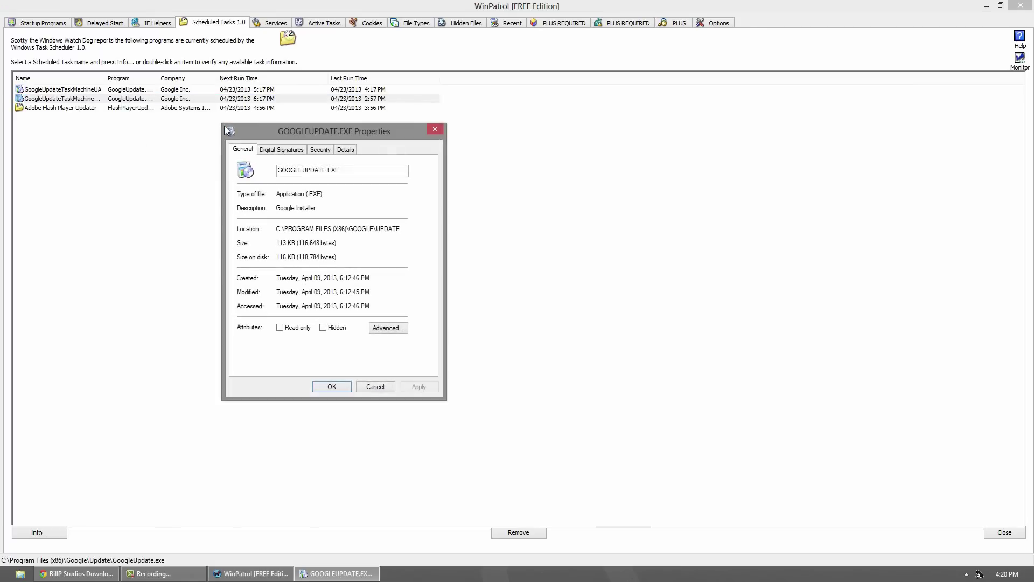
{"action": "left_click", "coordinate": [440, 130]}
- Review the GoogleUpdate task's details, then show the Services list
{"action": "right_click", "coordinate": [134, 101]}
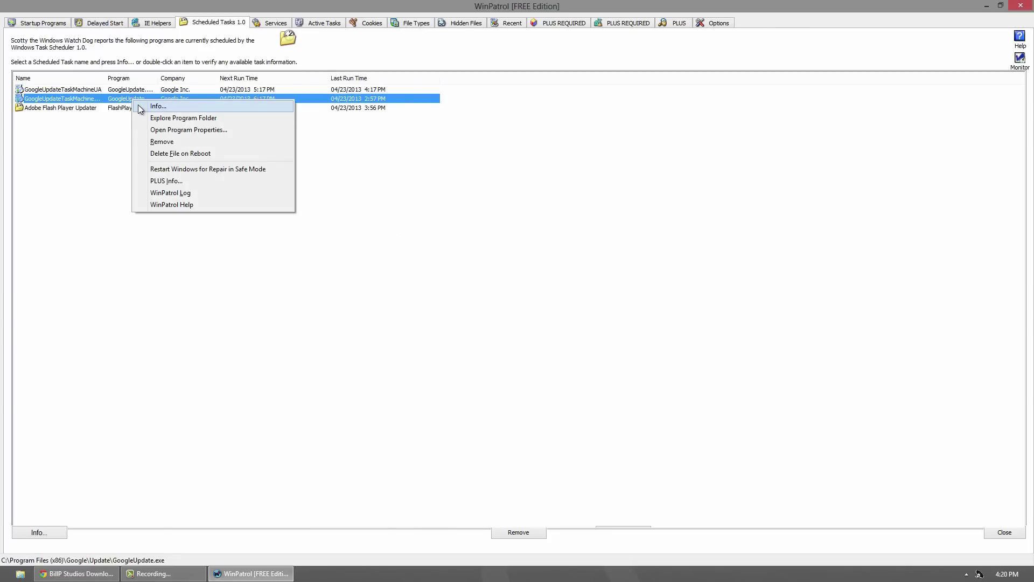
{"action": "left_click", "coordinate": [142, 106]}
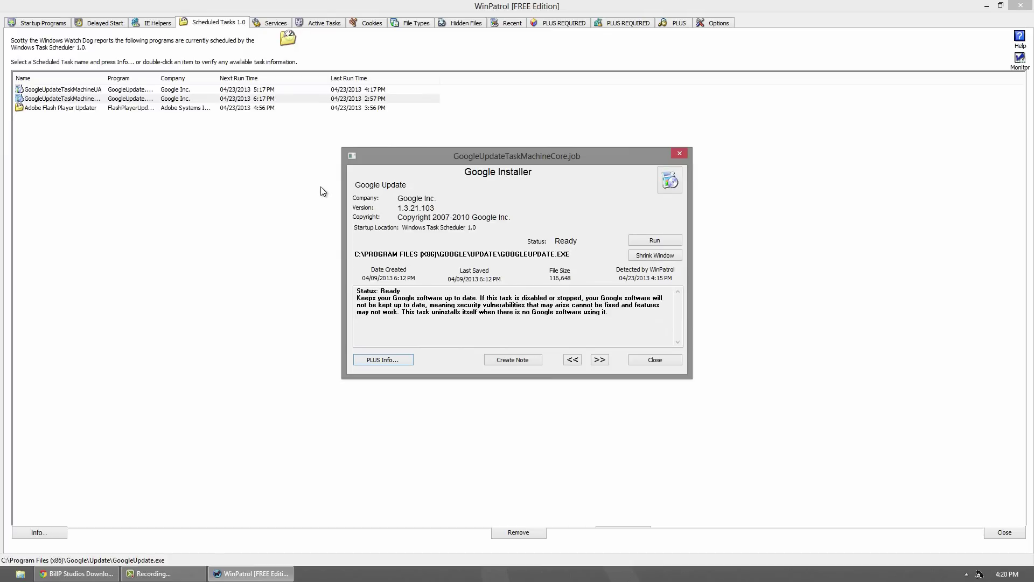
{"action": "left_click", "coordinate": [682, 153]}
{"action": "left_click", "coordinate": [271, 21]}
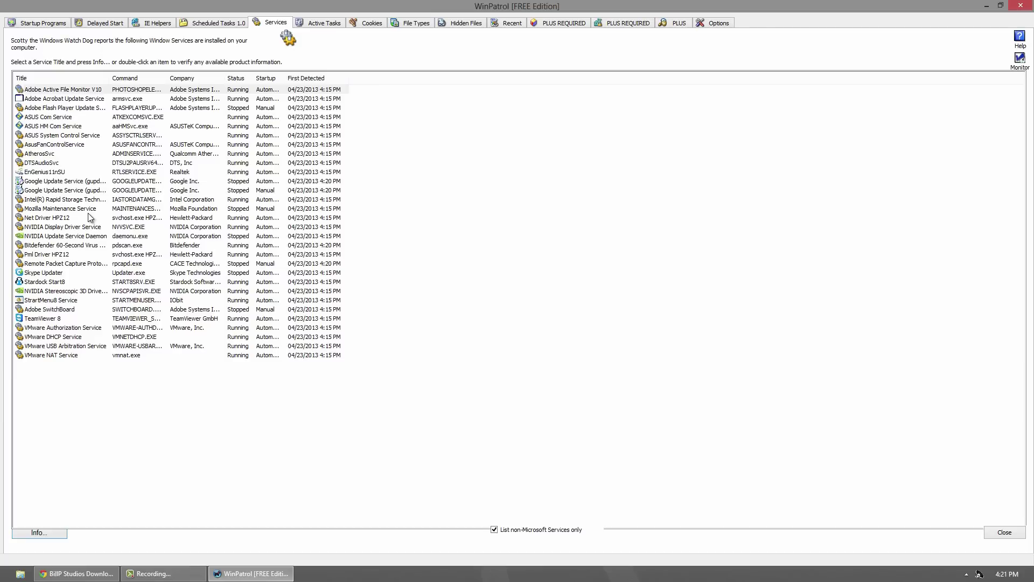
- Inspect Mozilla Maintenance Service's actions without choosing one, then view the 11 active tasks
{"action": "right_click", "coordinate": [89, 213]}
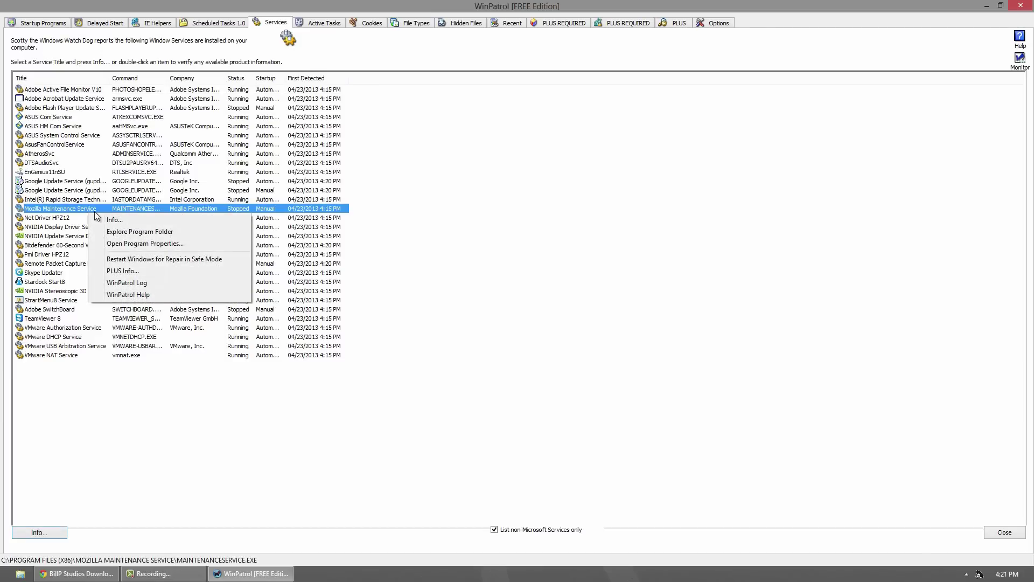
{"action": "left_click", "coordinate": [614, 133]}
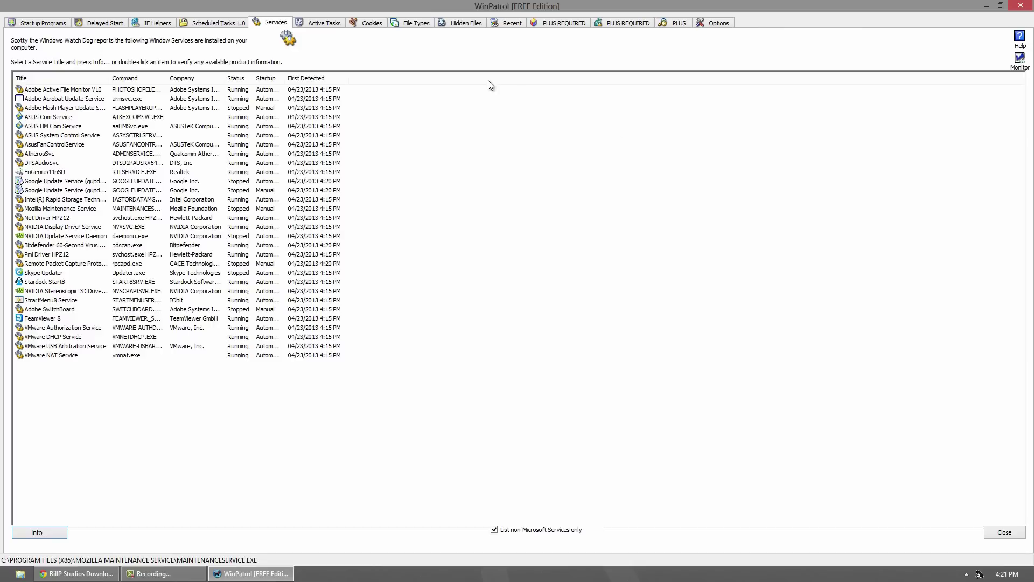
{"action": "left_click", "coordinate": [338, 24]}
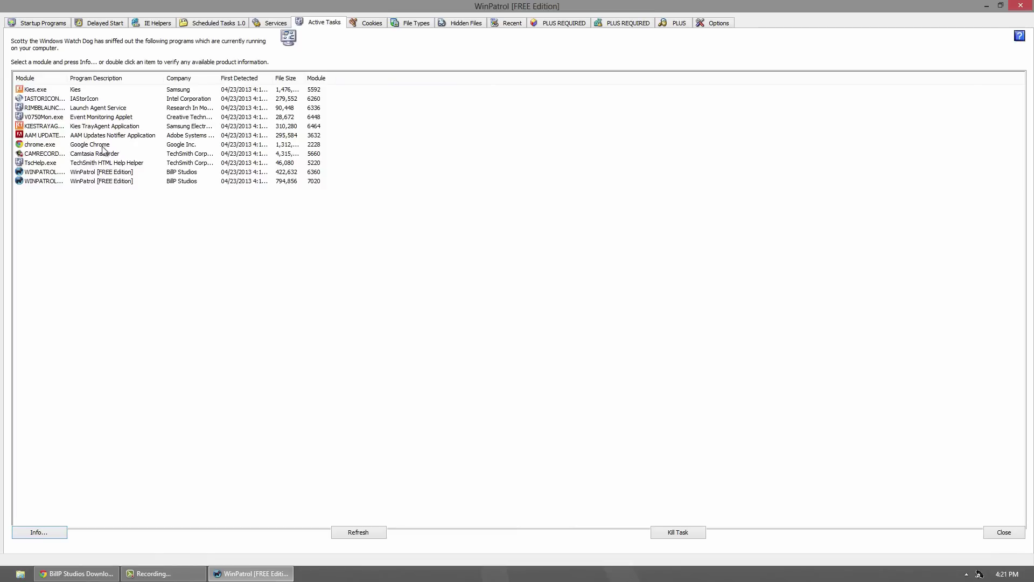
- Kill the KIESTRAYAGENT.EXE process, leaving 10 running programs
{"action": "left_click", "coordinate": [127, 126]}
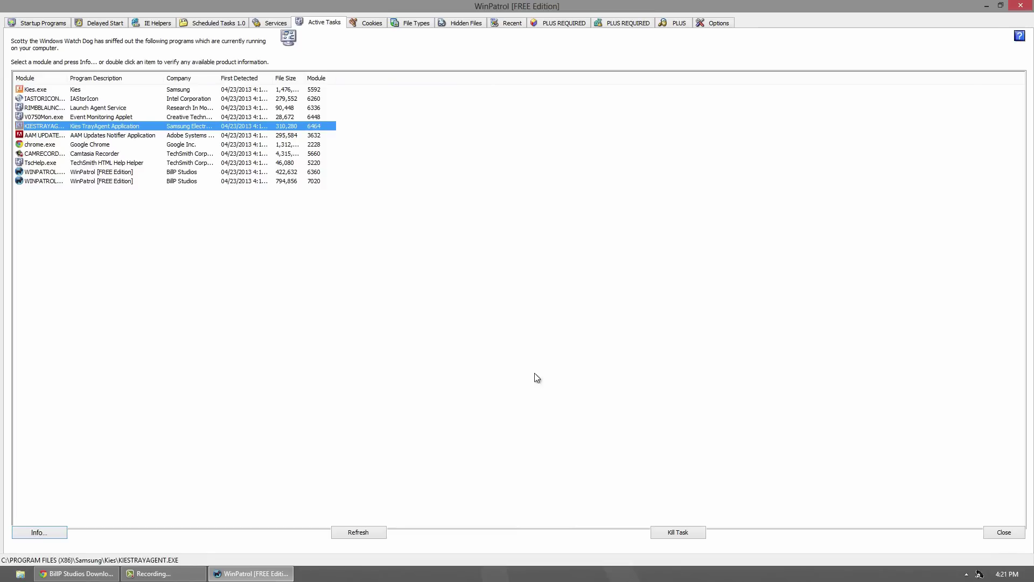
{"action": "left_click", "coordinate": [662, 532]}
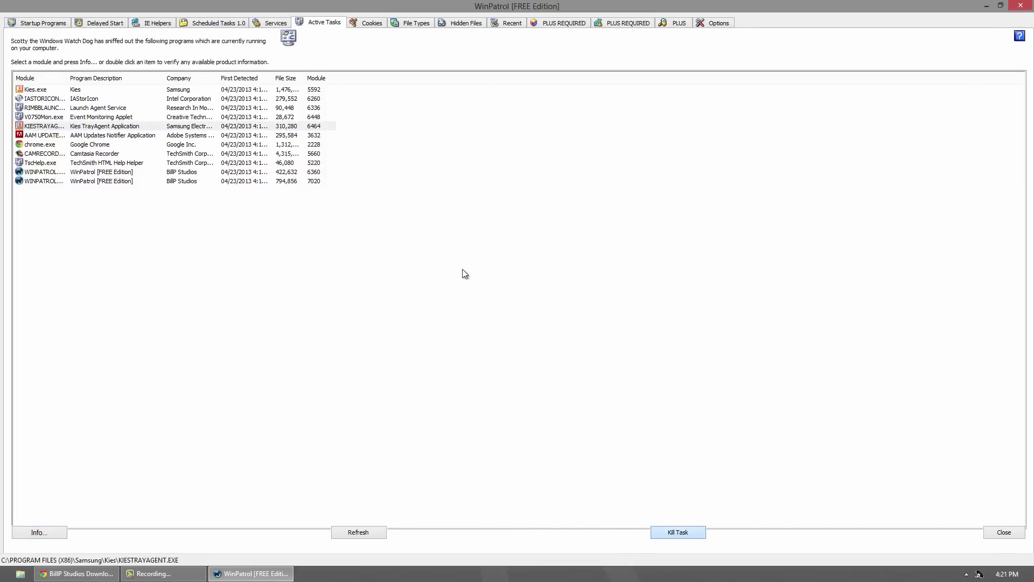
{"action": "left_click", "coordinate": [266, 24]}
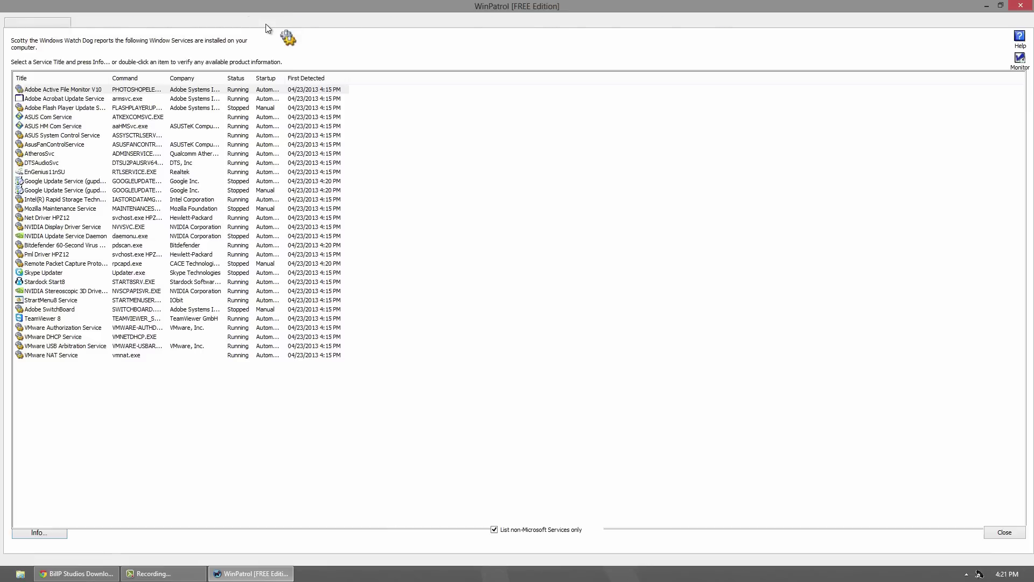
- Include Microsoft services in the Services list, then go to the Cookies tab
{"action": "left_click", "coordinate": [494, 530]}
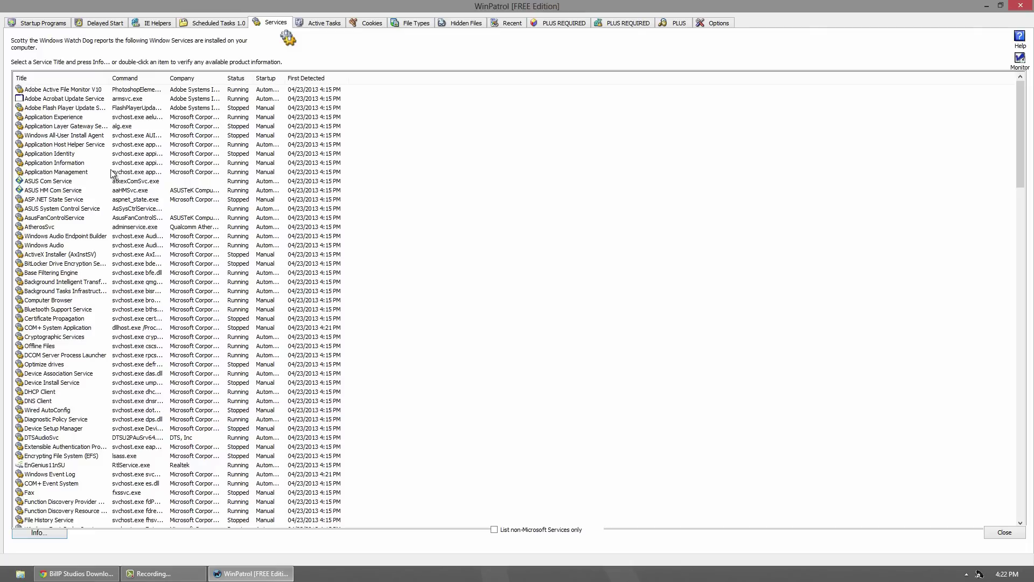
{"action": "left_click", "coordinate": [378, 24]}
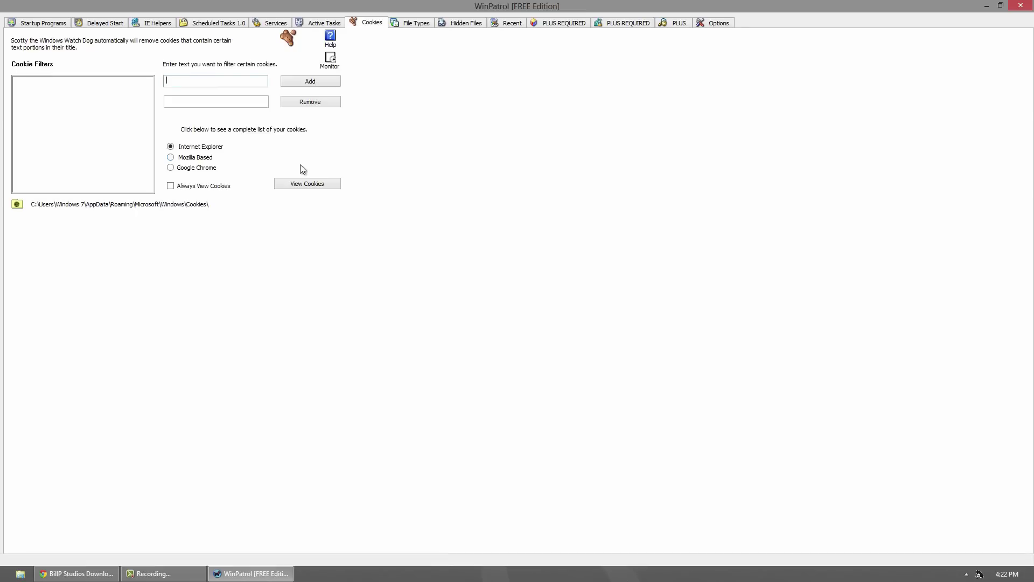
- Browse Google Chrome's stored cookies list, then show the File Types associations
{"action": "left_click", "coordinate": [204, 167]}
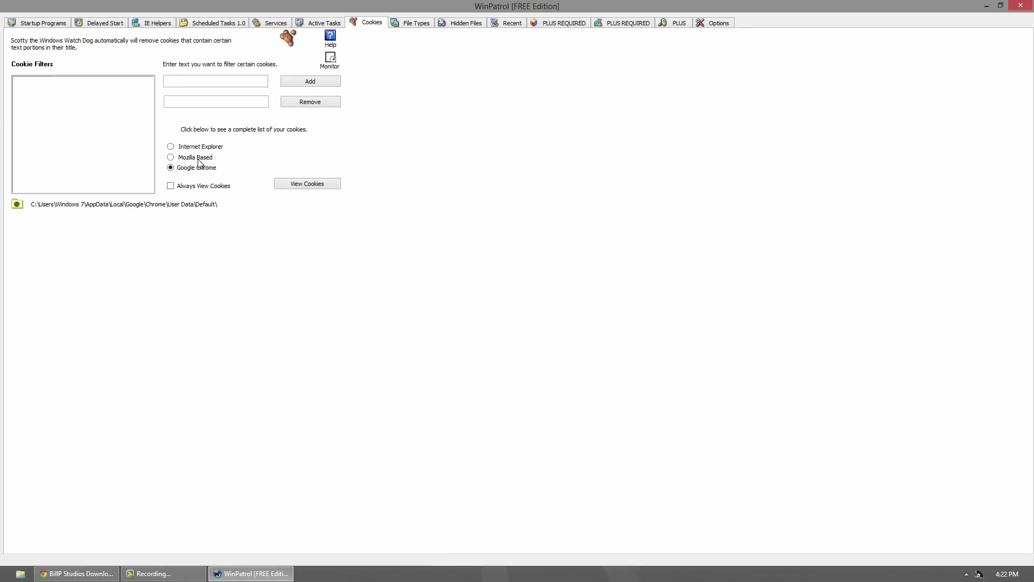
{"action": "left_click", "coordinate": [301, 183]}
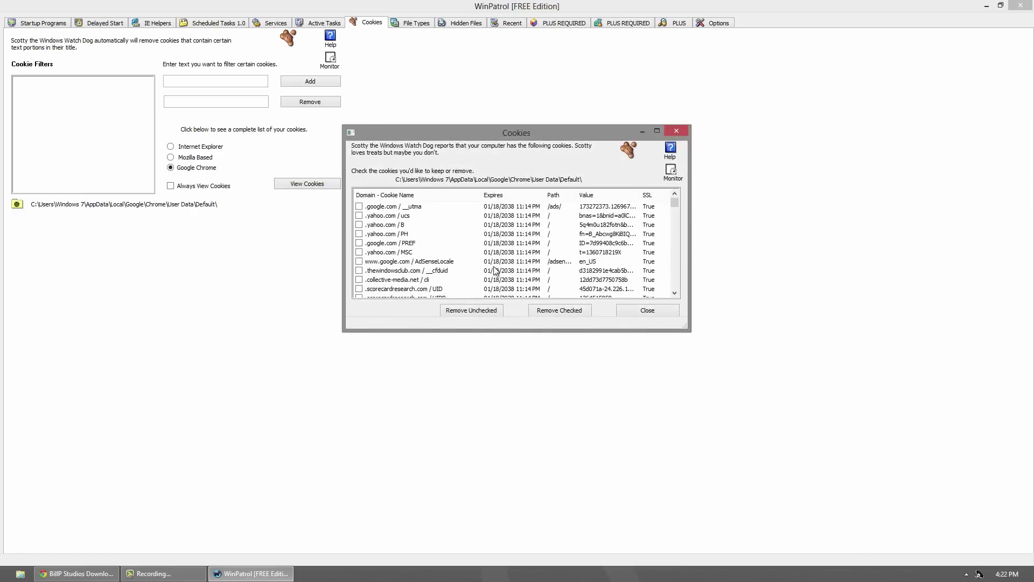
{"action": "scroll", "coordinate": [674, 242], "scroll_direction": "down", "scroll_amount": 5}
{"action": "scroll", "coordinate": [673, 272], "scroll_direction": "up", "scroll_amount": 5}
{"action": "left_click", "coordinate": [677, 130]}
{"action": "left_click", "coordinate": [406, 27]}
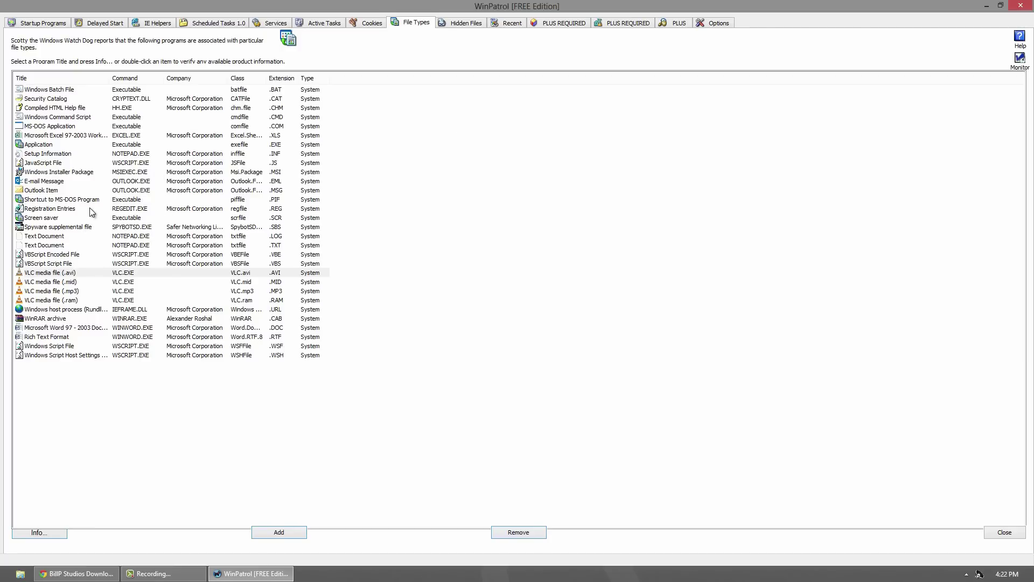
- Scroll through the Hidden Files list, then move on to the Recent programs list
{"action": "left_click", "coordinate": [455, 23]}
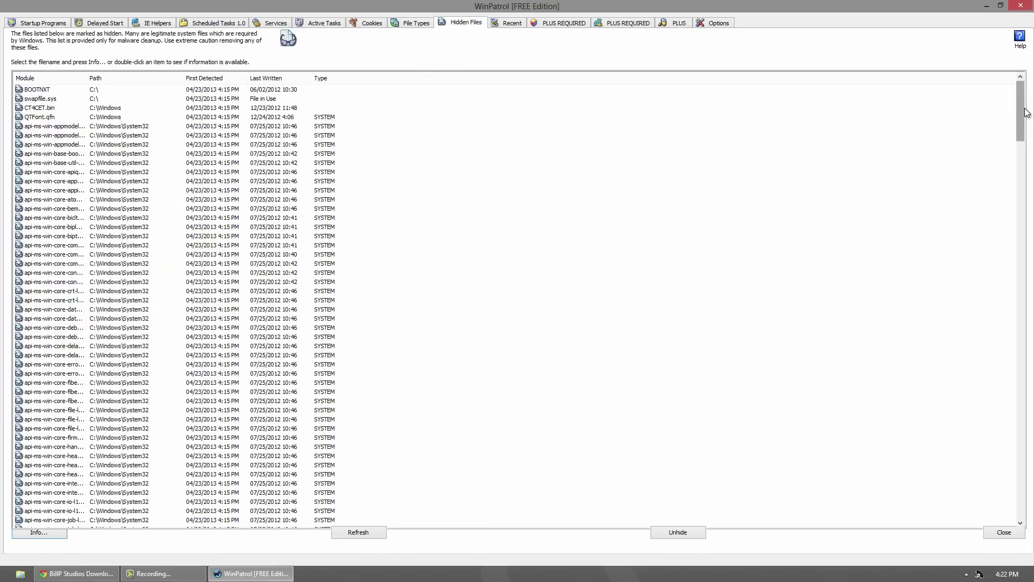
{"action": "left_click_drag", "start_coordinate": [1025, 112], "coordinate": [980, 89]}
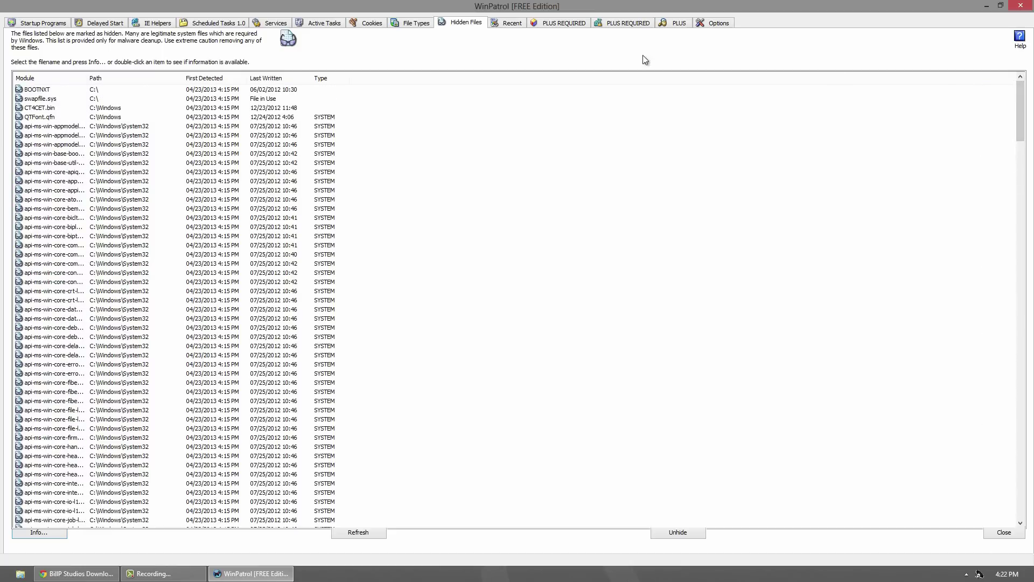
{"action": "left_click", "coordinate": [508, 23]}
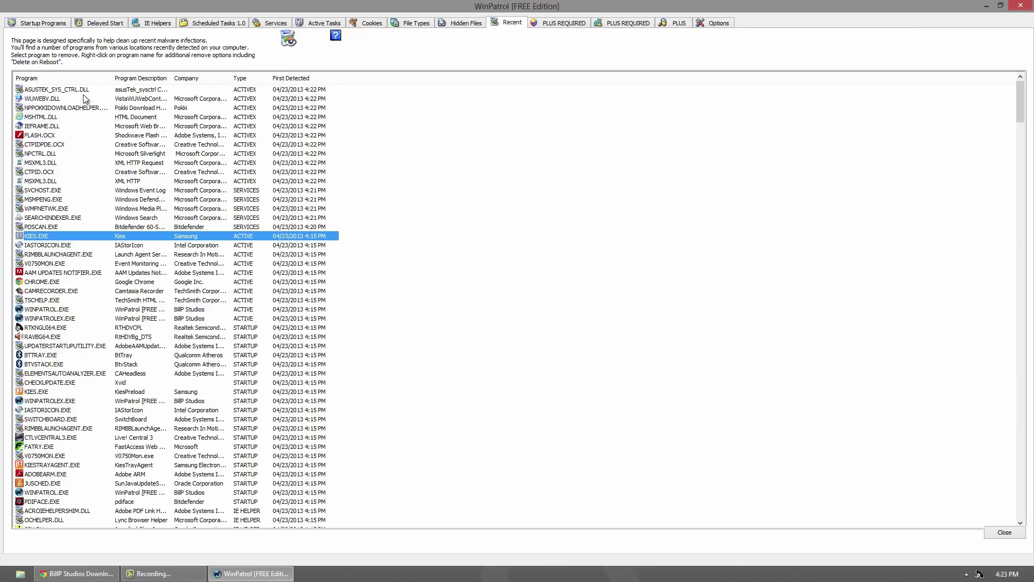
- Show the 11 registered ActiveX controls on the first PLUS REQUIRED tab
{"action": "left_click", "coordinate": [552, 24]}
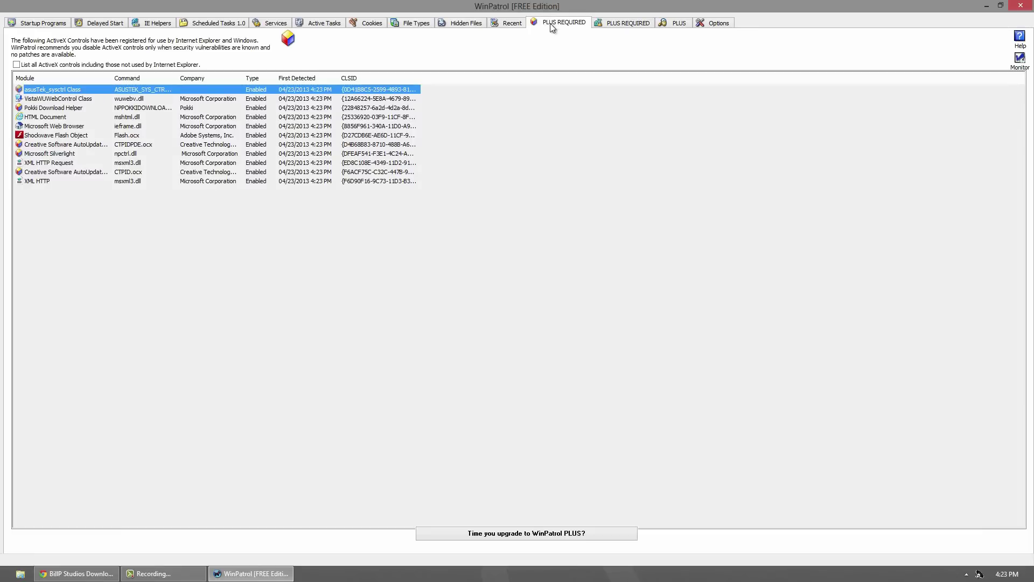
- Step through the registry-locations and PLUS version pages to the Options page
{"action": "left_click", "coordinate": [613, 26]}
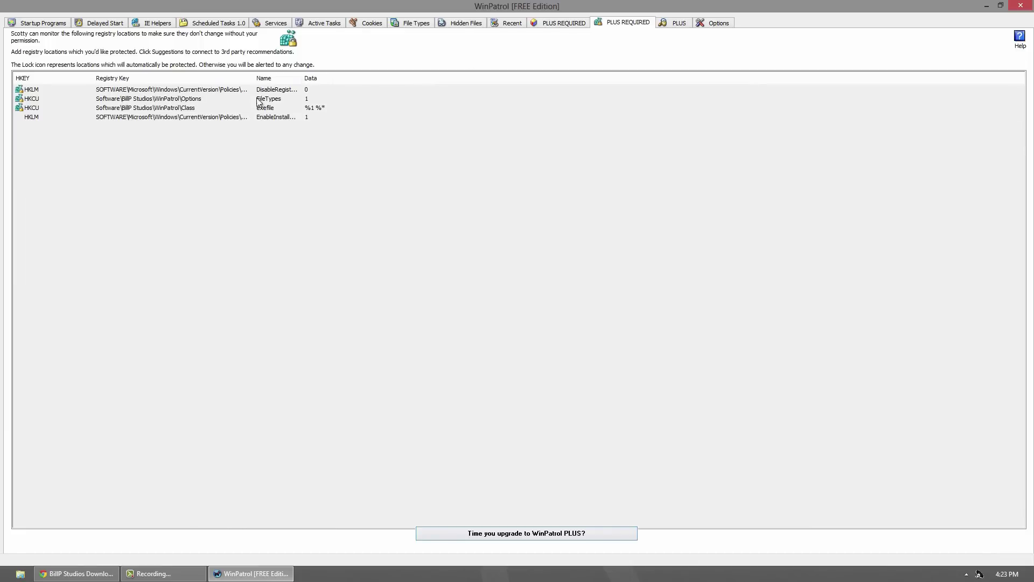
{"action": "left_click", "coordinate": [681, 24]}
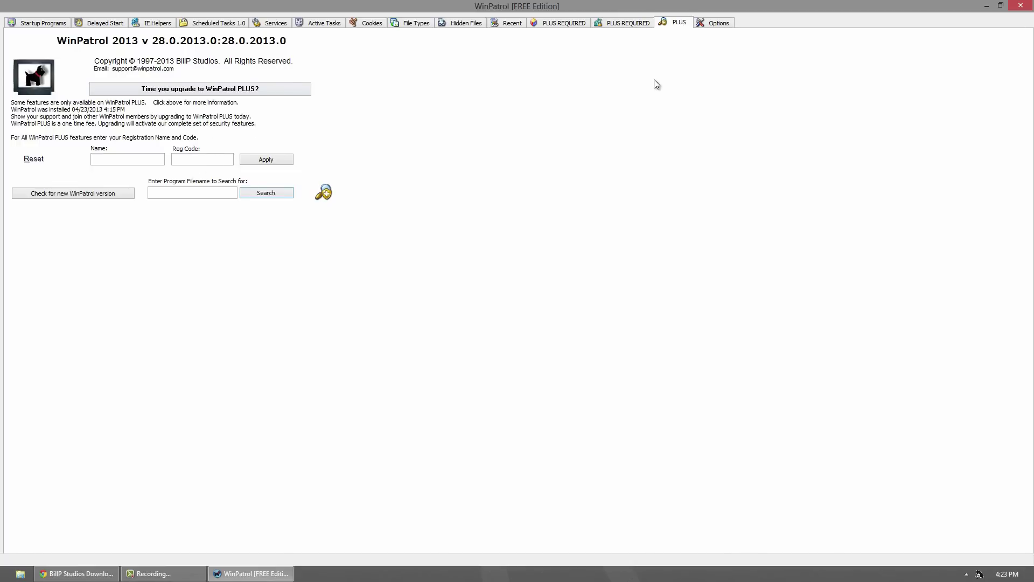
{"action": "left_click", "coordinate": [717, 25]}
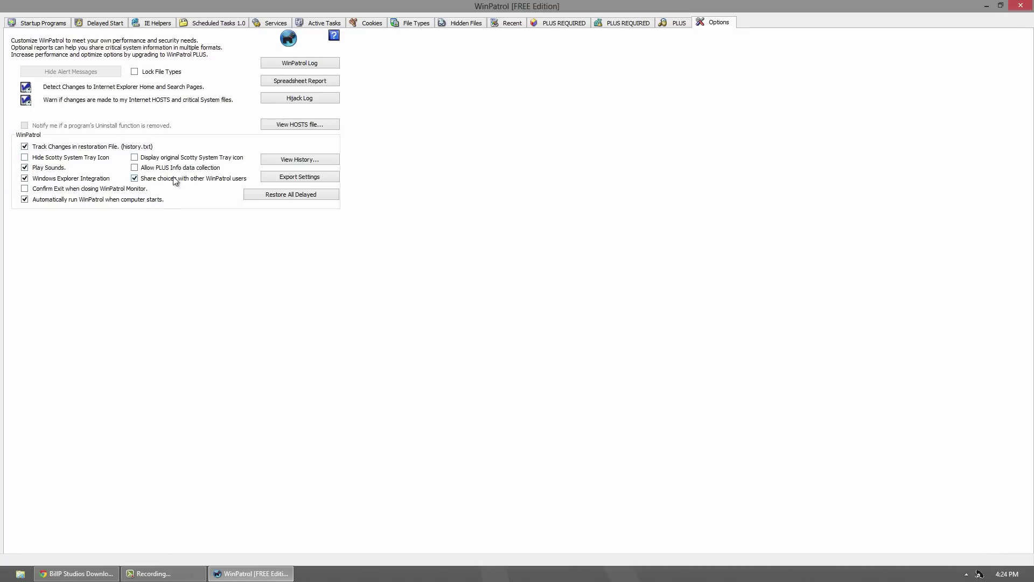
- Generate the WinPatrol Log .html report from the Options page
{"action": "left_click", "coordinate": [306, 63]}
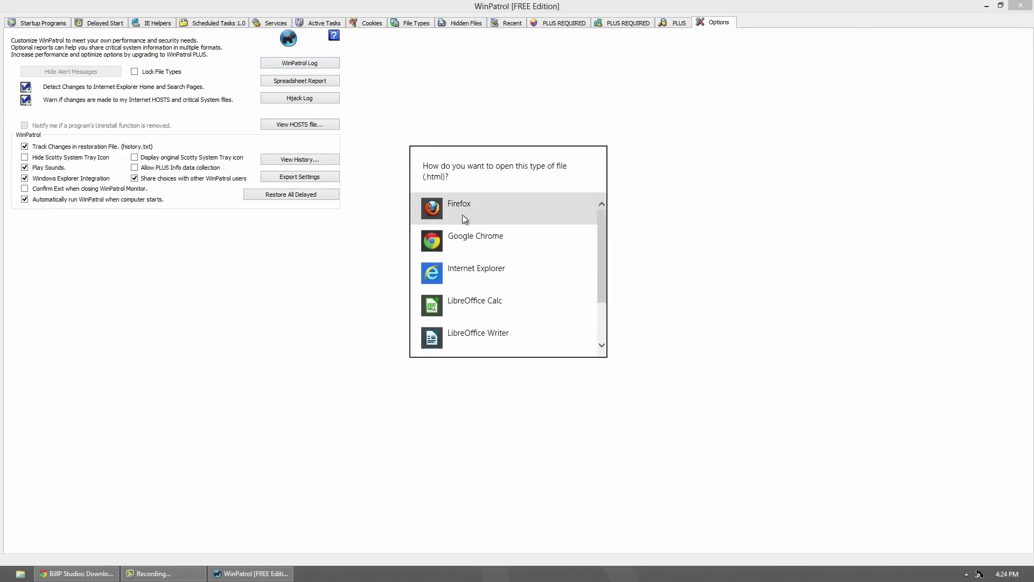
- Open the WinPatrol Report Log in Google Chrome, scroll through it, and close its tab
{"action": "left_click", "coordinate": [463, 233]}
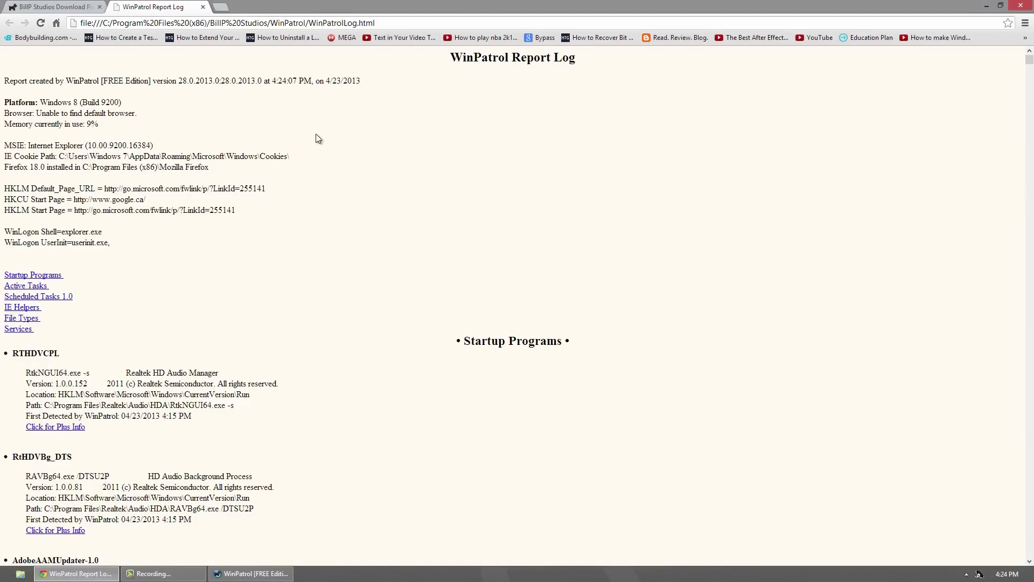
{"action": "scroll", "coordinate": [316, 138], "scroll_direction": "down", "scroll_amount": 15}
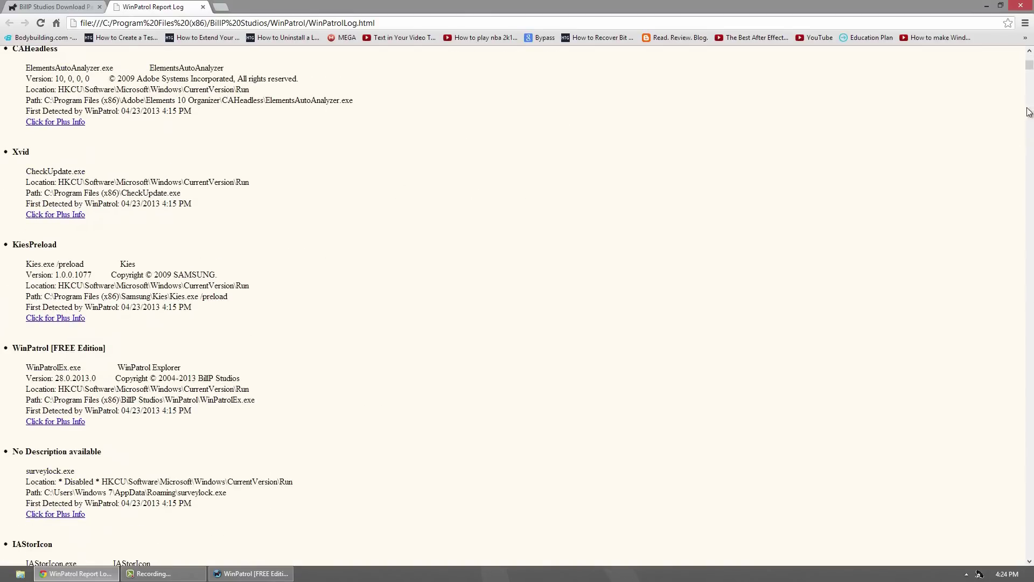
{"action": "left_click_drag", "start_coordinate": [1030, 67], "coordinate": [990, 10]}
{"action": "left_click_drag", "start_coordinate": [1029, 66], "coordinate": [1029, 49]}
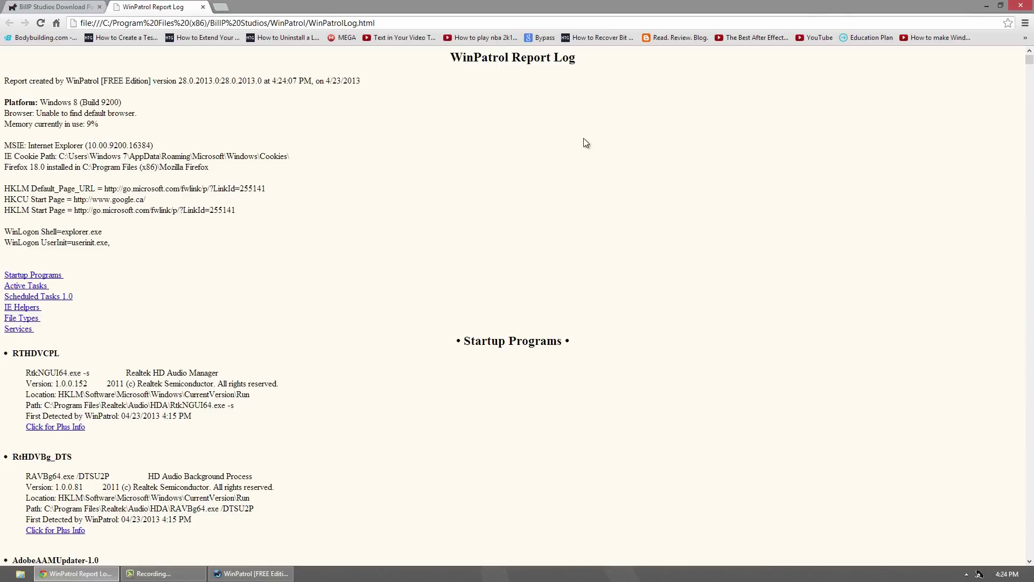
{"action": "left_click", "coordinate": [203, 6]}
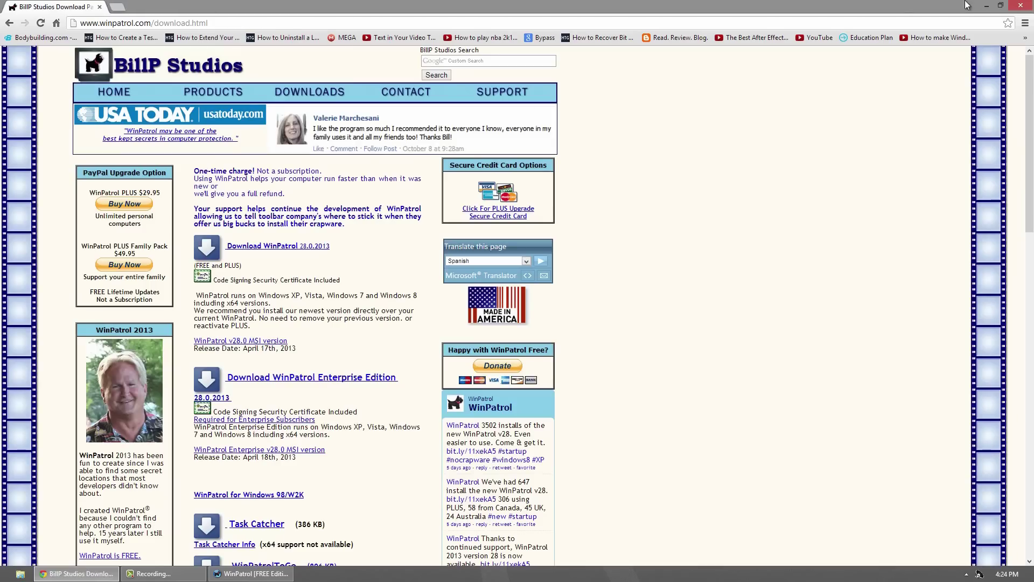
- Minimise Chrome and view the HOSTS file in Notepad, then close it
{"action": "left_click", "coordinate": [986, 6]}
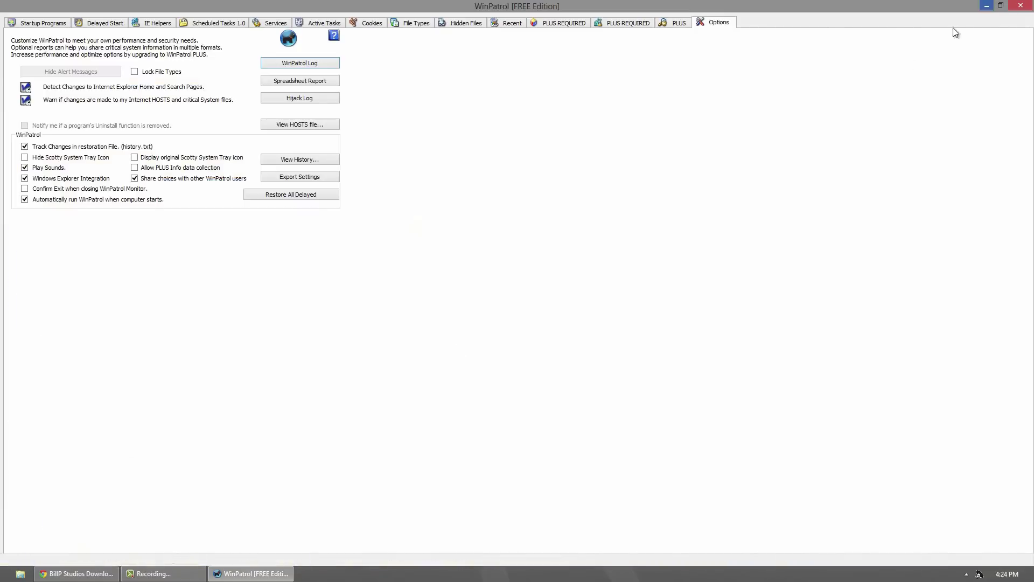
{"action": "left_click", "coordinate": [299, 124]}
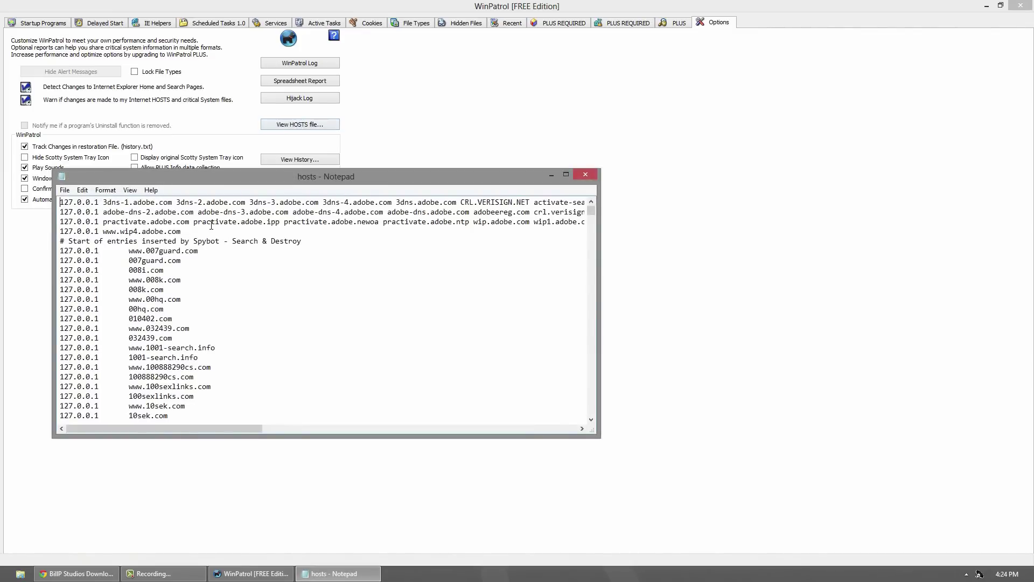
{"action": "left_click", "coordinate": [585, 176]}
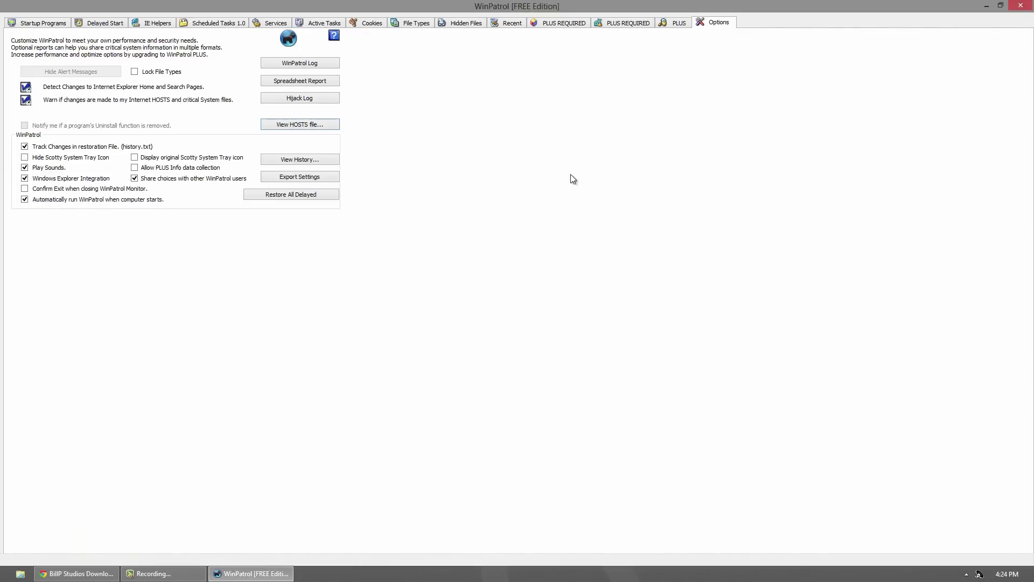
- Open the HijackPatrol.log scan log in Notepad, scroll through it, and close it
{"action": "left_click", "coordinate": [301, 98]}
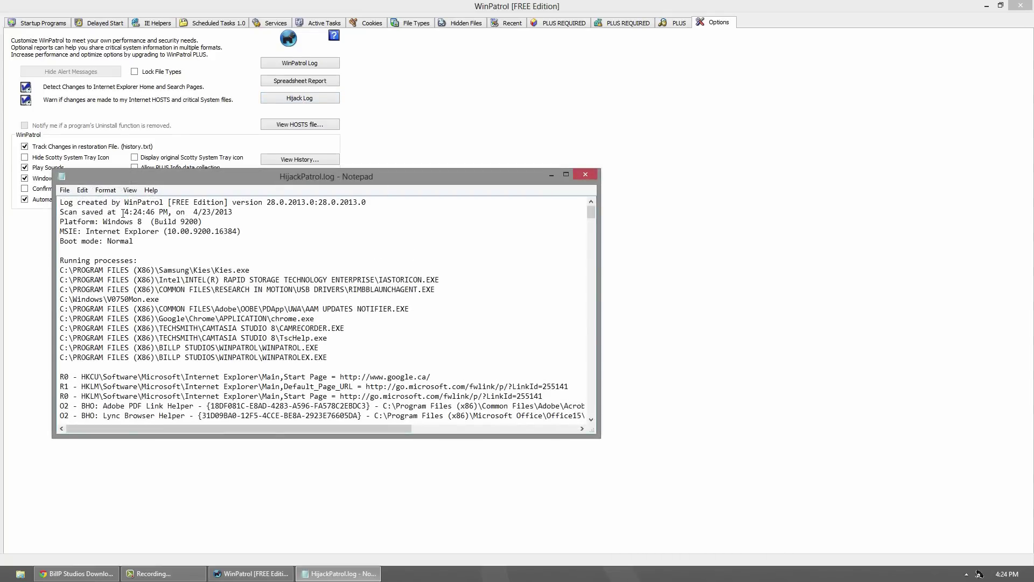
{"action": "left_click_drag", "start_coordinate": [99, 202], "coordinate": [296, 203]}
{"action": "left_click", "coordinate": [93, 202]}
{"action": "mouse_move", "coordinate": [591, 212]}
{"action": "left_mouse_down"}
{"action": "mouse_move", "coordinate": [549, 414]}
{"action": "mouse_move", "coordinate": [577, 205]}
{"action": "left_mouse_up"}
{"action": "left_click", "coordinate": [586, 176]}
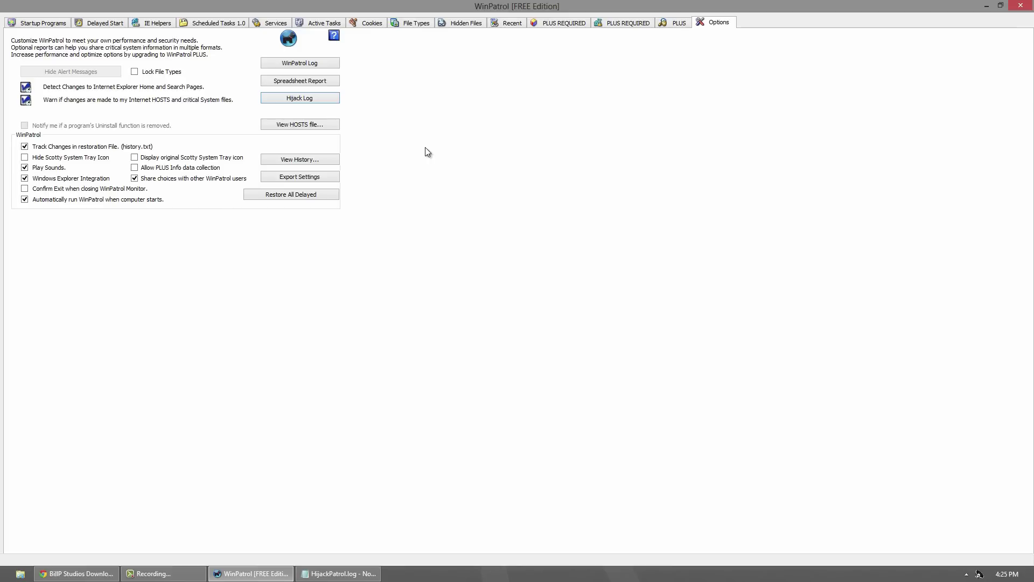
- Close WinPatrol and Notepad, then open Task Manager in full details on its Performance view
{"action": "left_click", "coordinate": [1021, 5]}
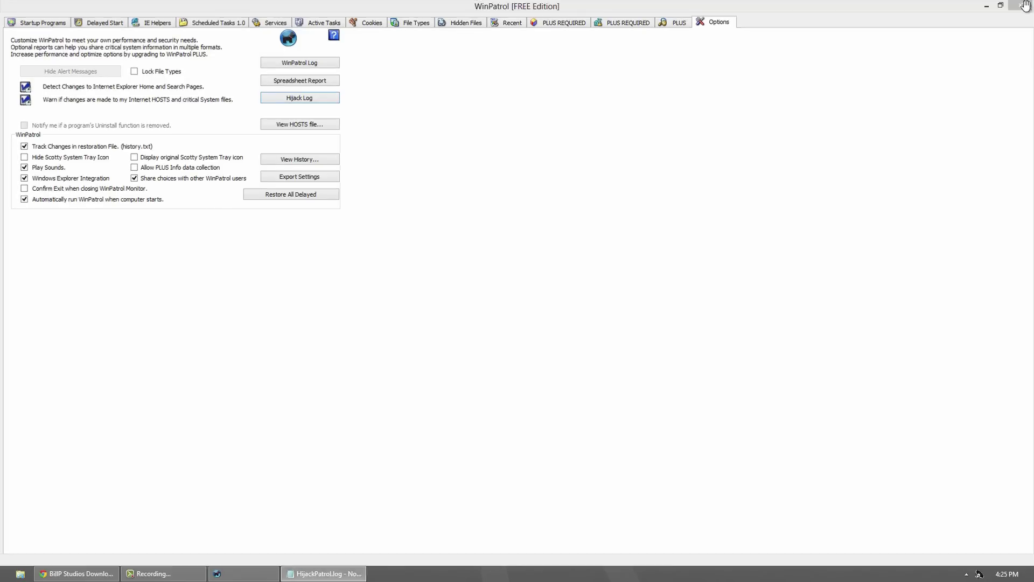
{"action": "left_click", "coordinate": [590, 176]}
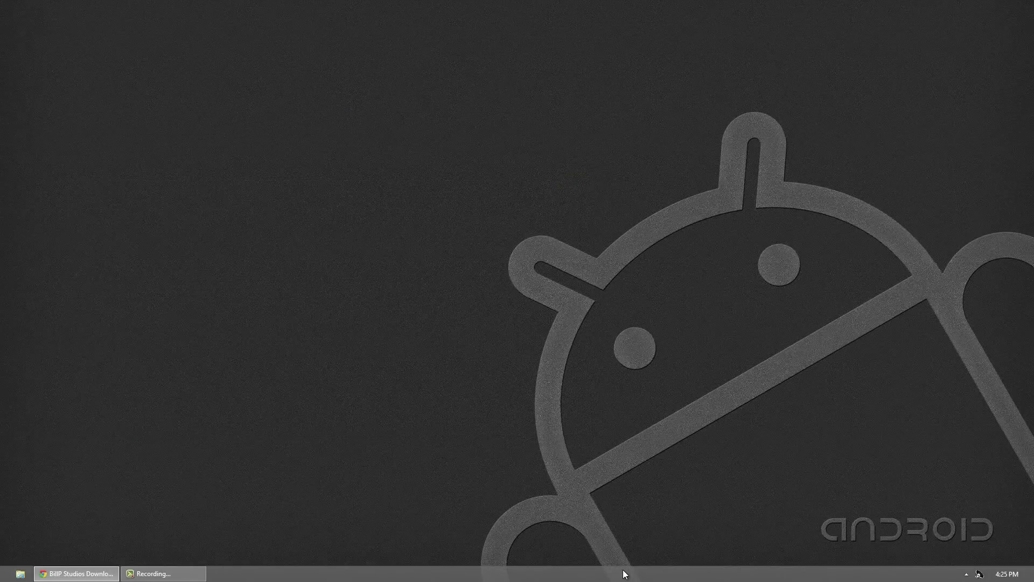
{"action": "right_click", "coordinate": [623, 572]}
{"action": "left_click", "coordinate": [647, 533]}
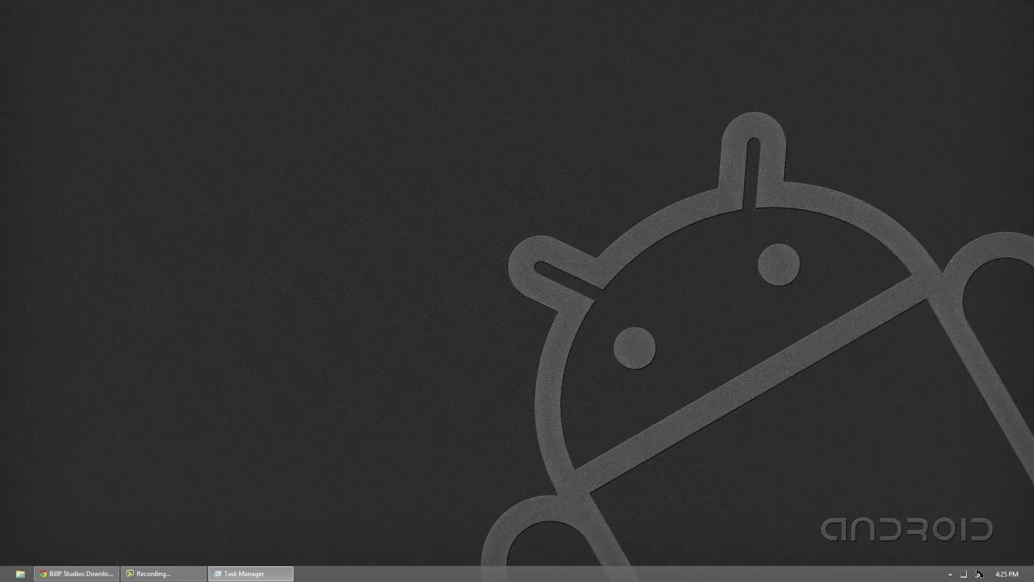
{"action": "left_click", "coordinate": [258, 340]}
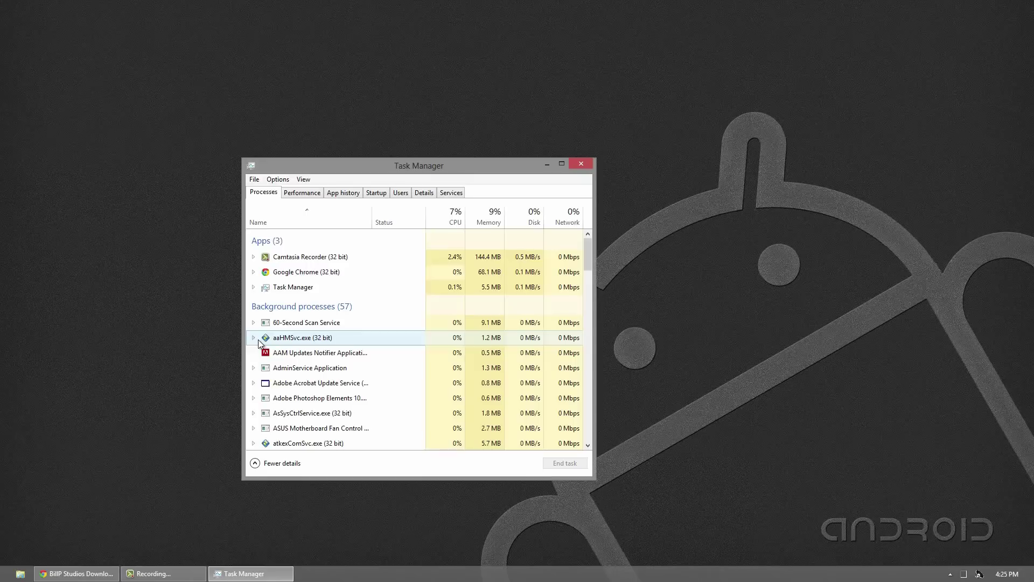
{"action": "left_click", "coordinate": [301, 179]}
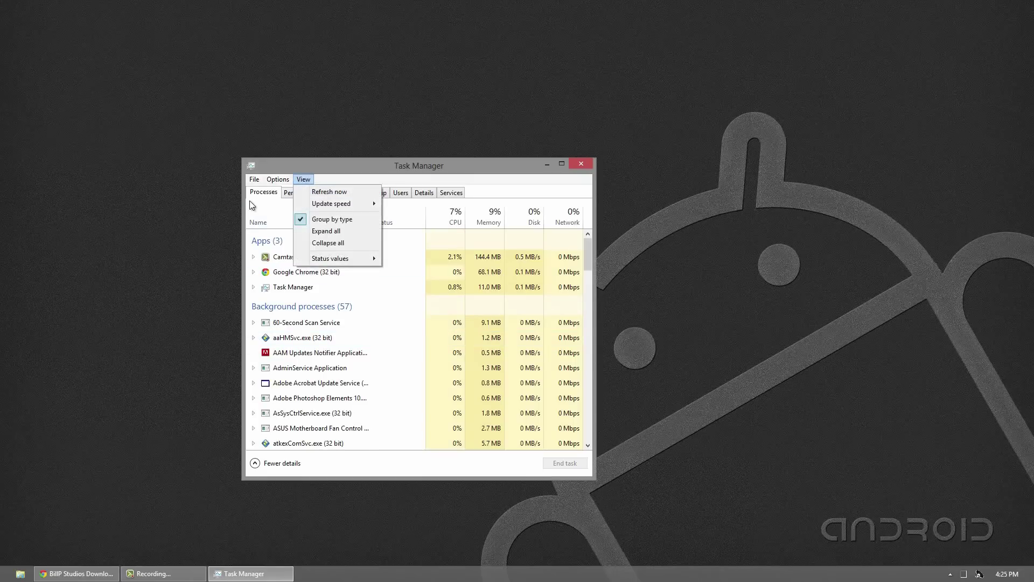
{"action": "left_click", "coordinate": [284, 195]}
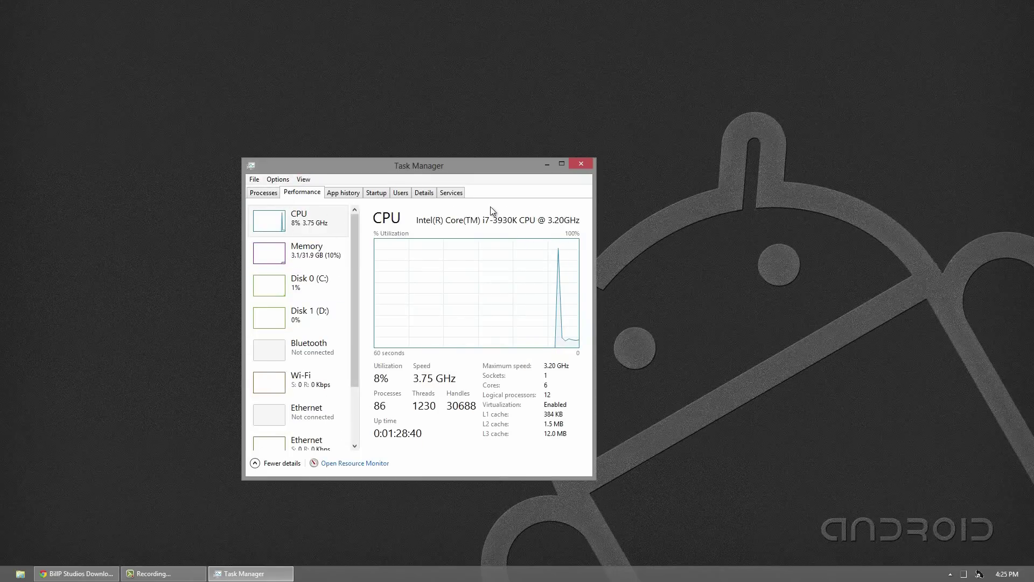